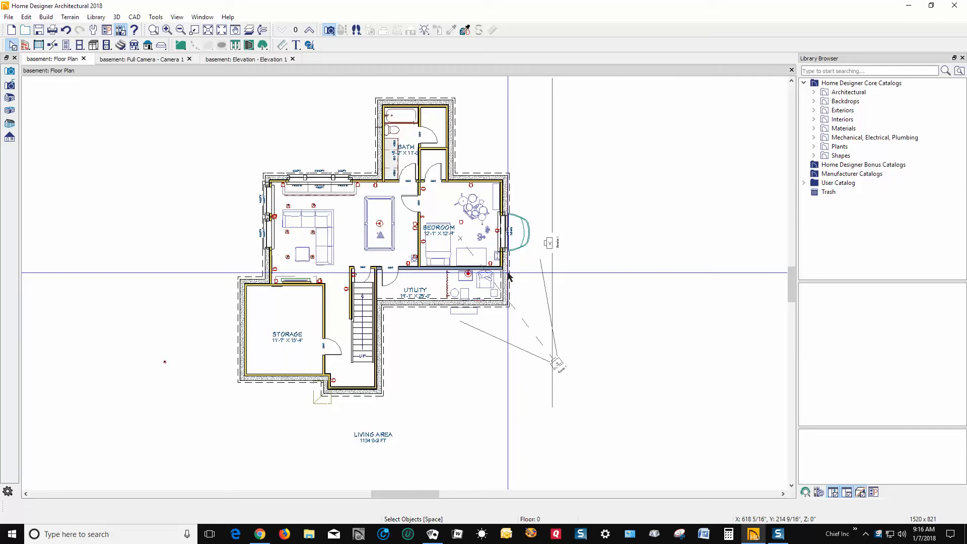
- Examine the Wall Covering settings of the foundation wall beside the bedroom and utility room, leaving them unchanged
right_click(508, 275)
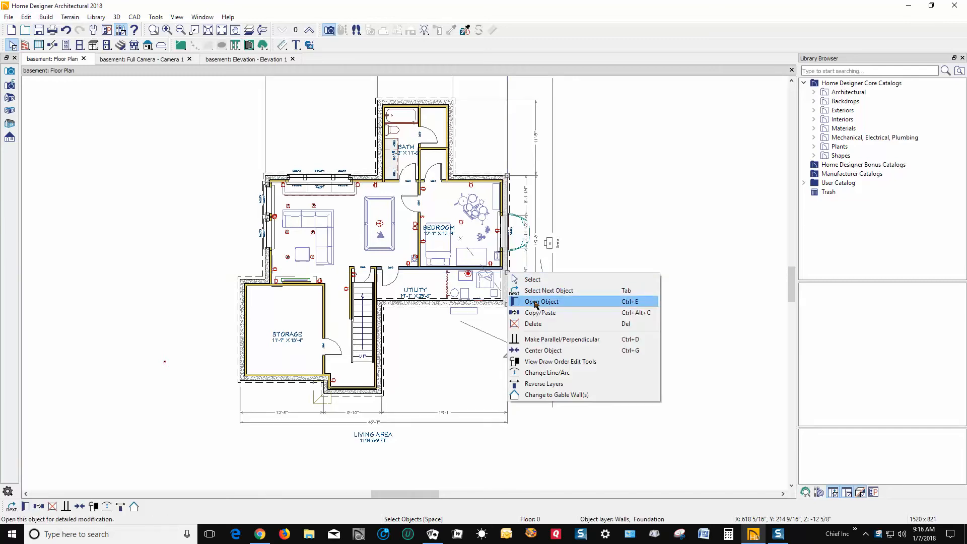
click(536, 300)
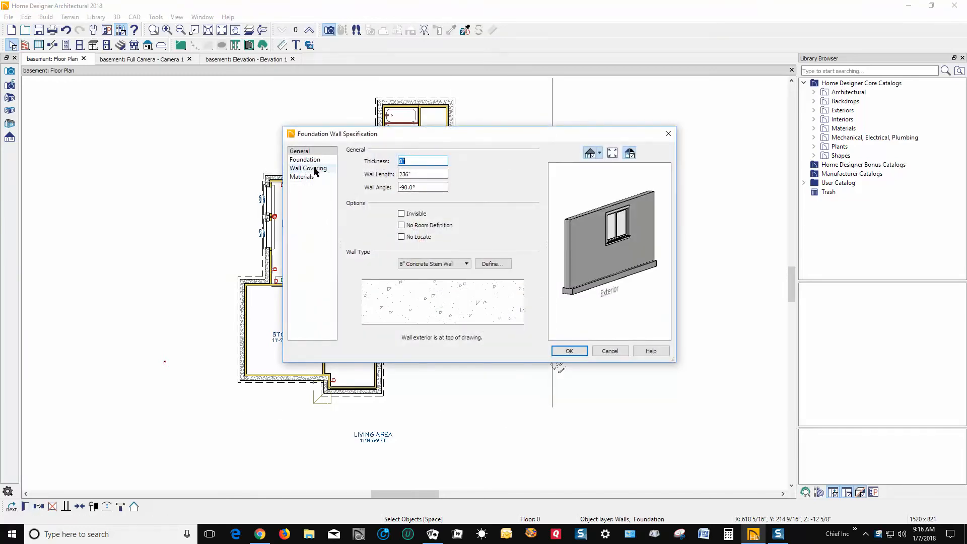
click(315, 169)
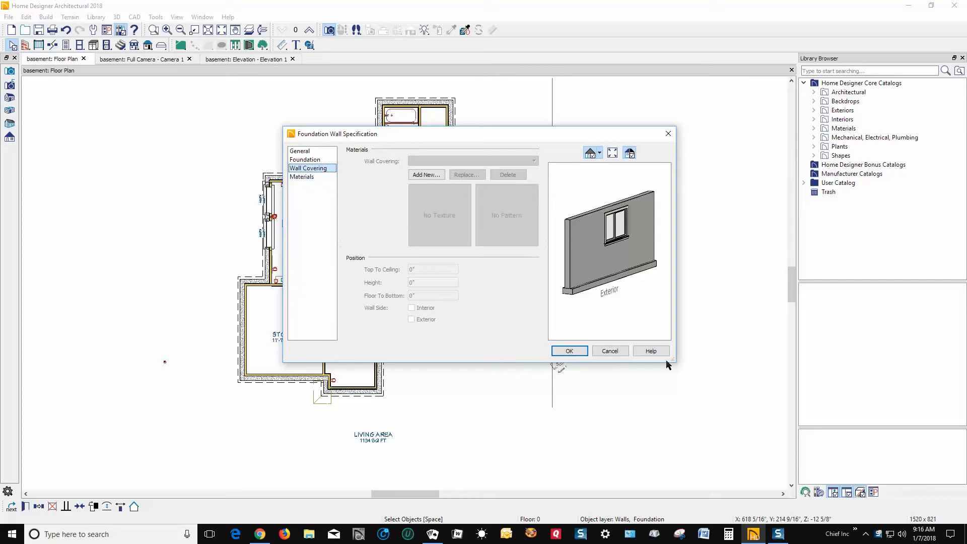
click(611, 351)
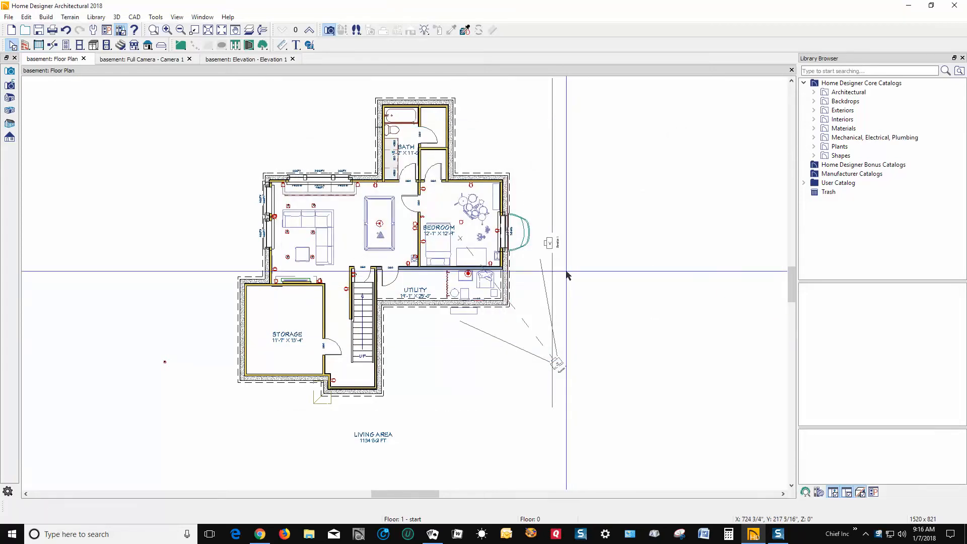
- In the Elevation 1 view, stretch the siding backsplash sideways to the foundation wall's edge, making it about 19'-7 3/8" wide
click(553, 244)
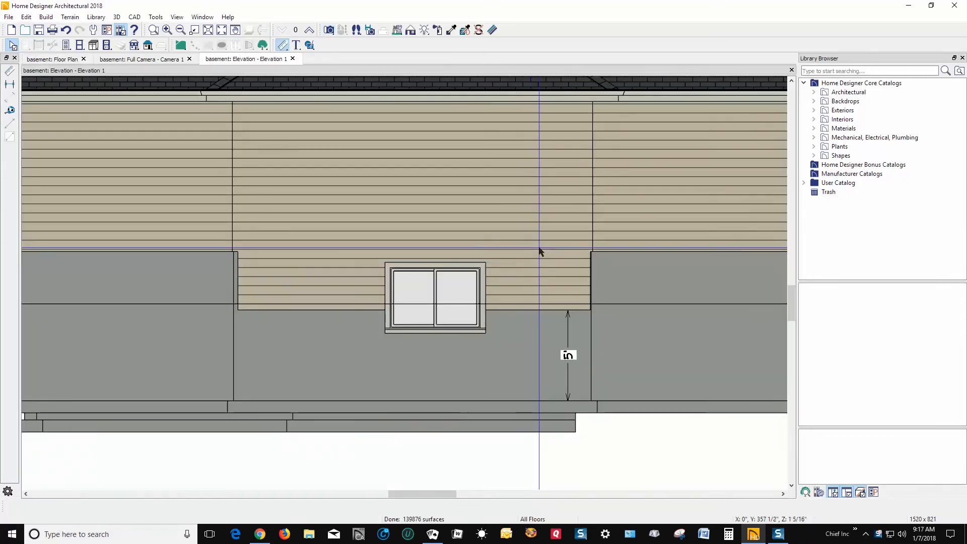
click(546, 284)
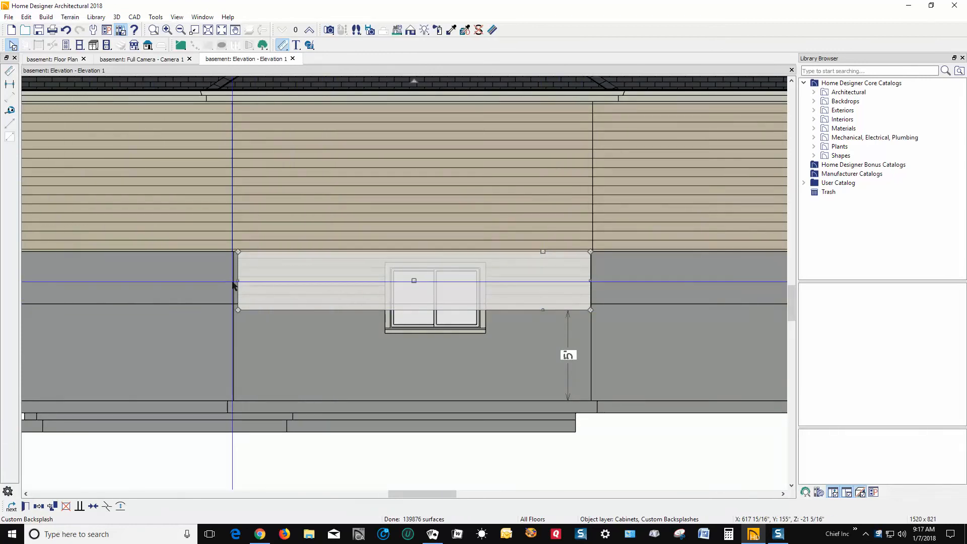
scroll(239, 282, up, 4)
scroll(242, 282, up, 3)
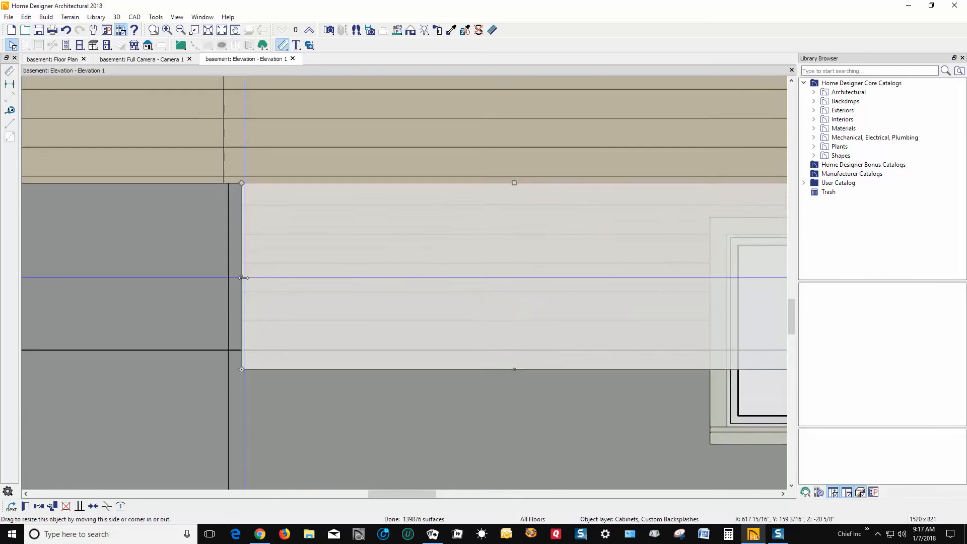
key(Escape)
click(243, 280)
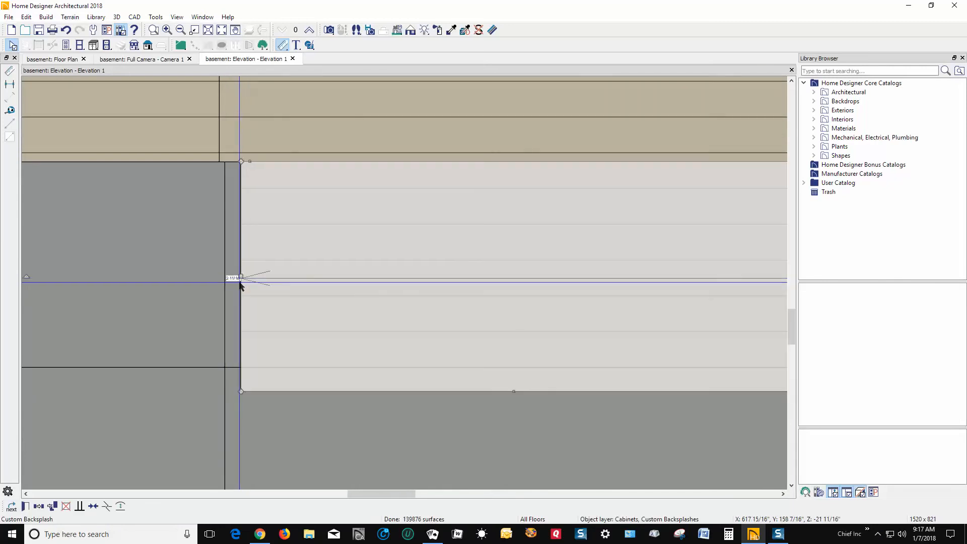
drag(242, 276, 225, 277)
scroll(307, 276, down, 4)
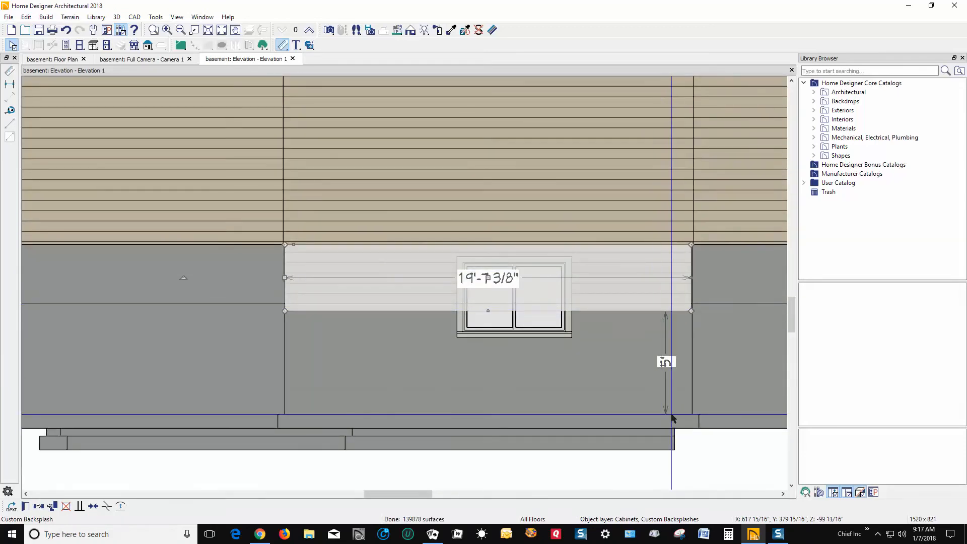
key(Escape)
scroll(655, 312, down, 4)
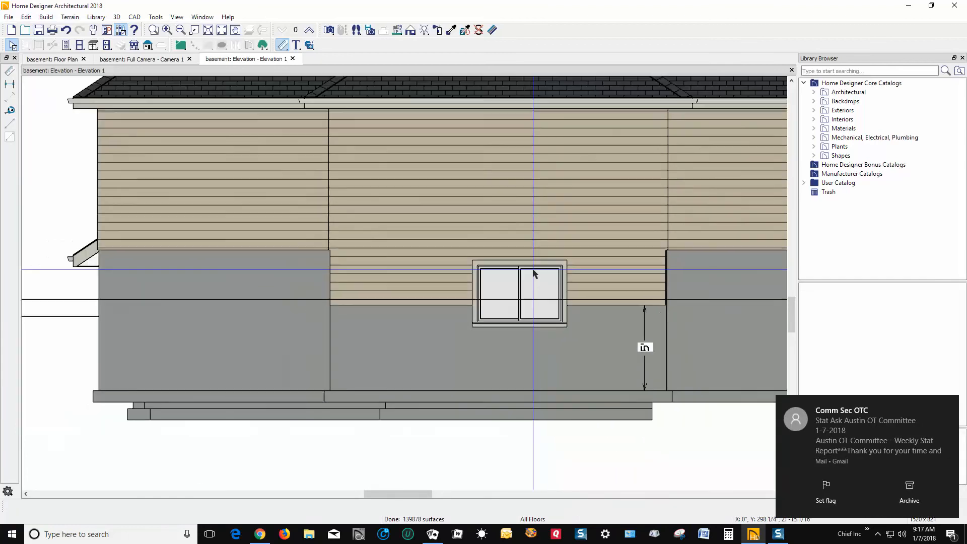
scroll(665, 317, up, 4)
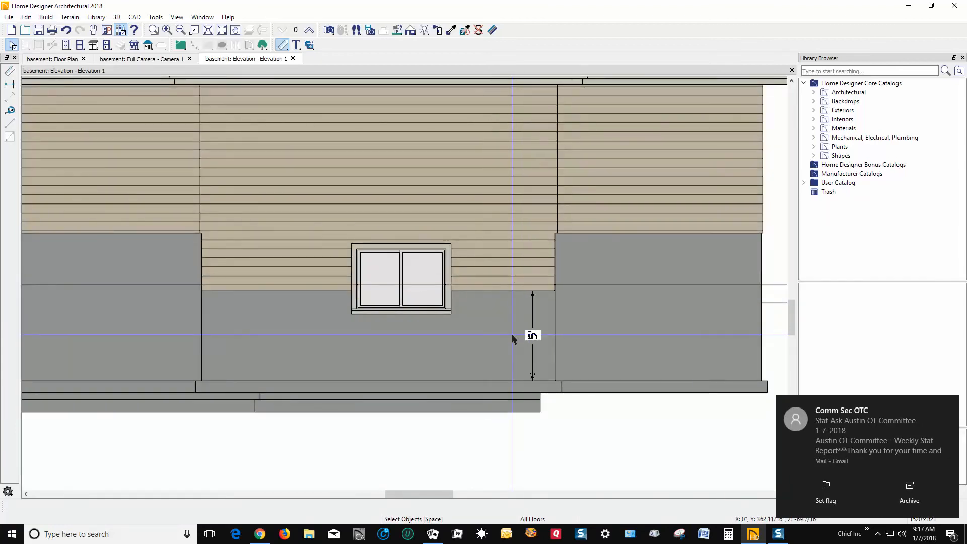
- Compare the siding over the foundation wall in the 3D camera view with the elevation view
key(ctrl+Tab)
key(ctrl+Tab)
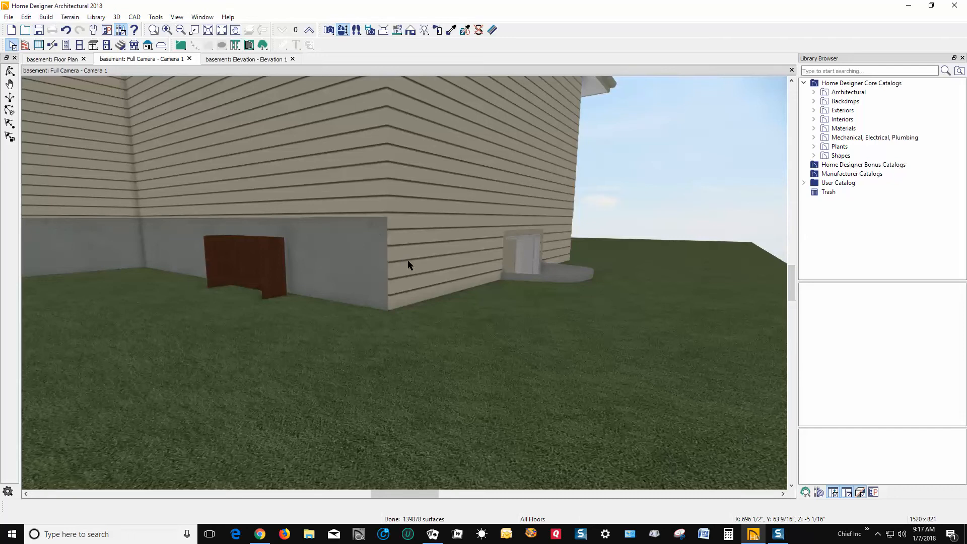
key(ctrl+Tab)
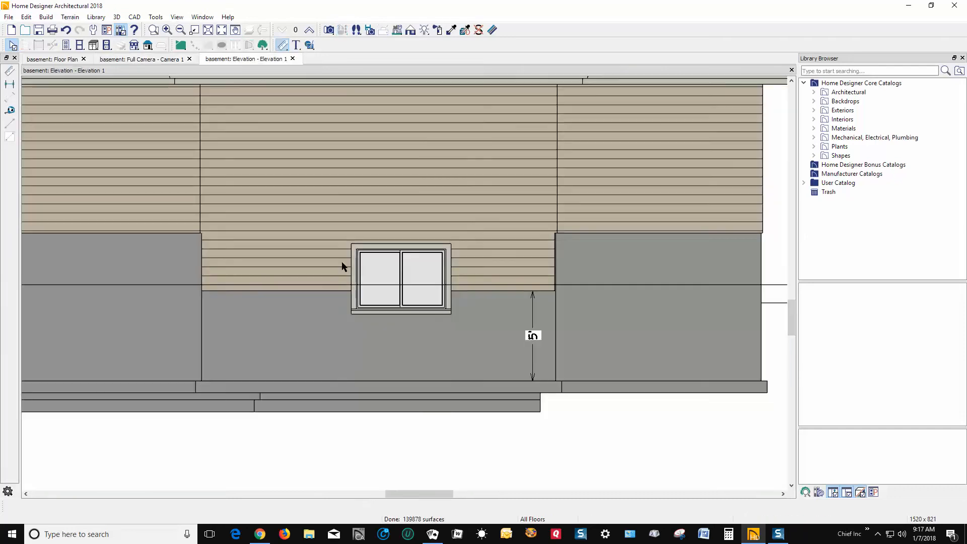
key(ctrl+Tab)
key(ctrl+Tab)
key(ctrl+Tab)
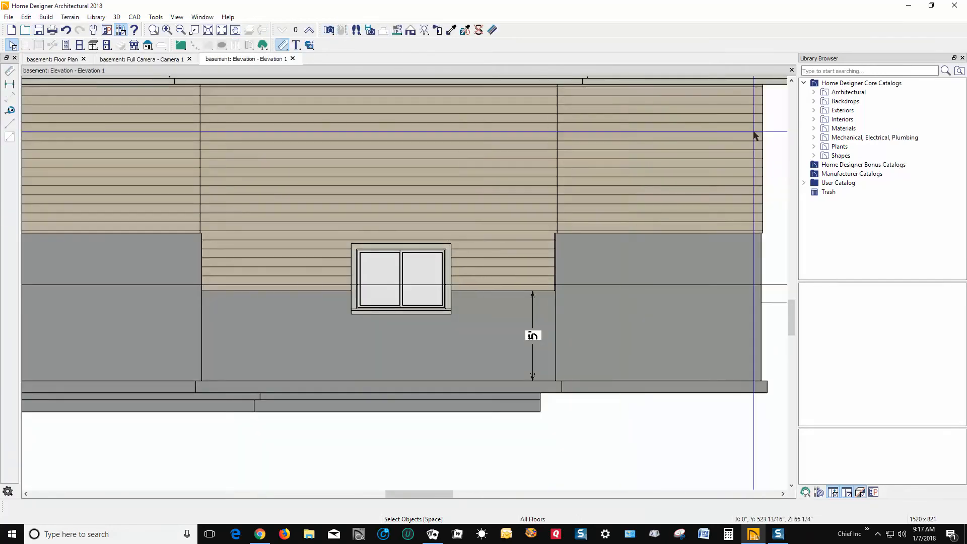
- Close Elevation 1 without saving it and create a new elevation from the floor plan, looking toward the utility room's exterior wall
click(791, 70)
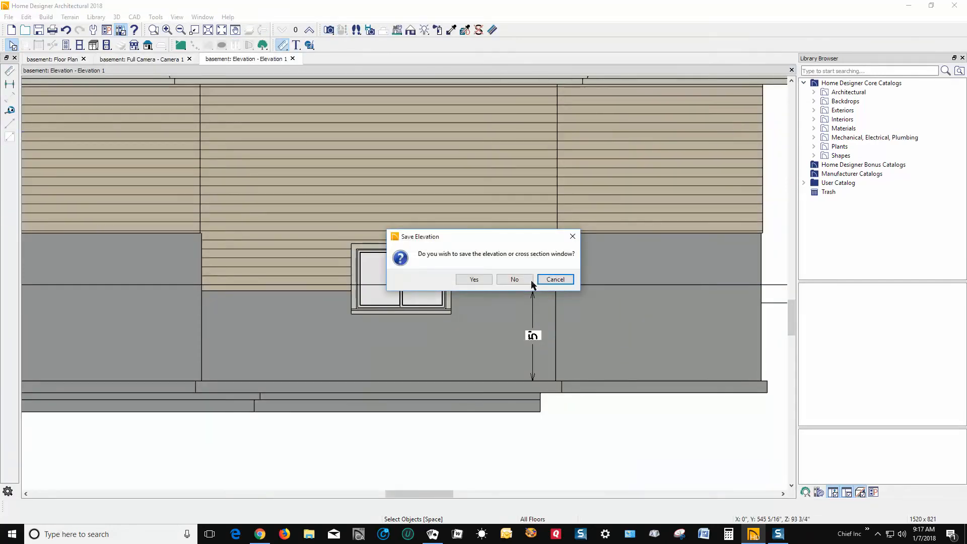
click(514, 280)
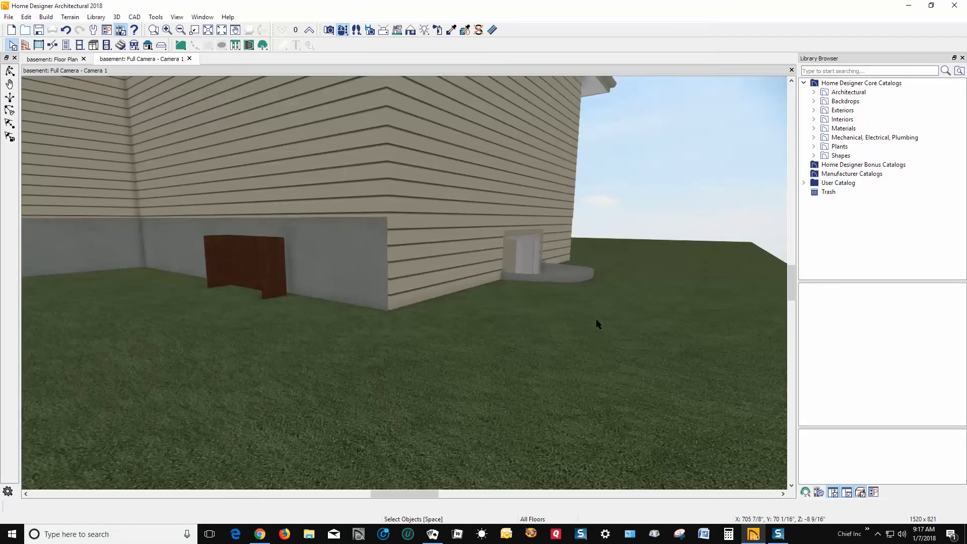
key(ctrl+Tab)
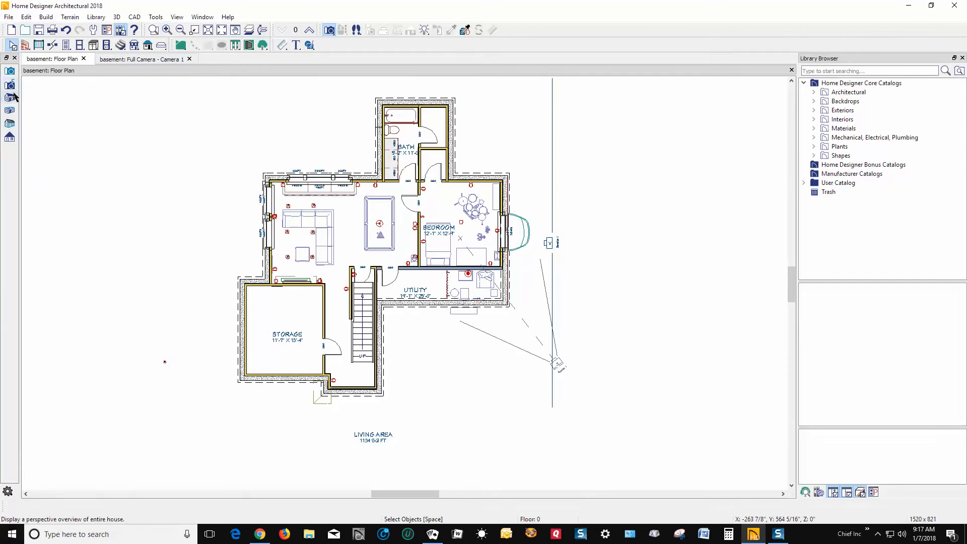
click(10, 137)
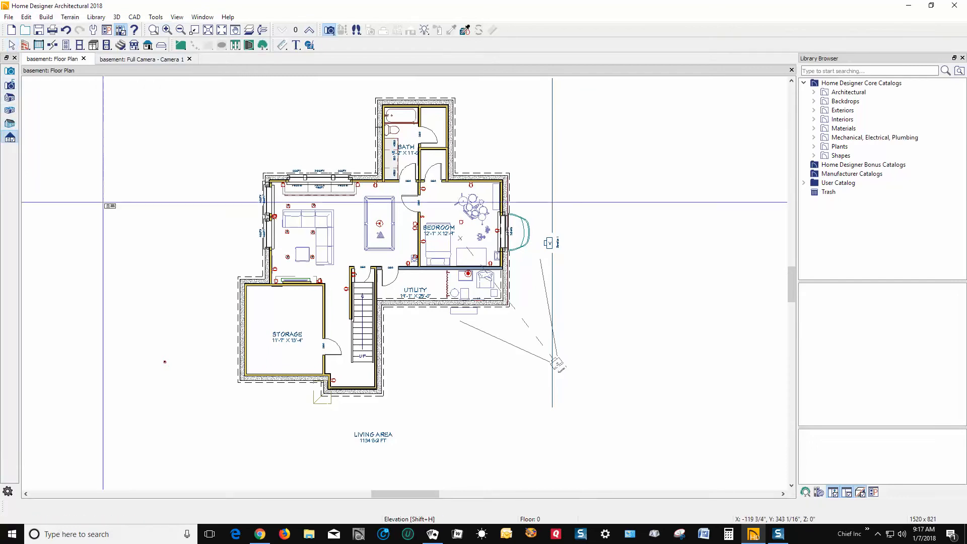
drag(446, 344, 448, 200)
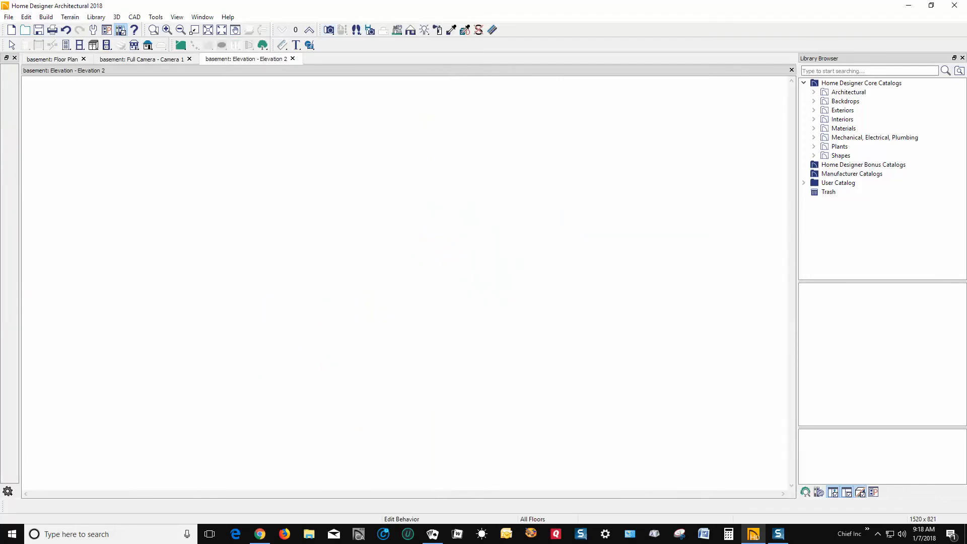
scroll(577, 363, up, 2)
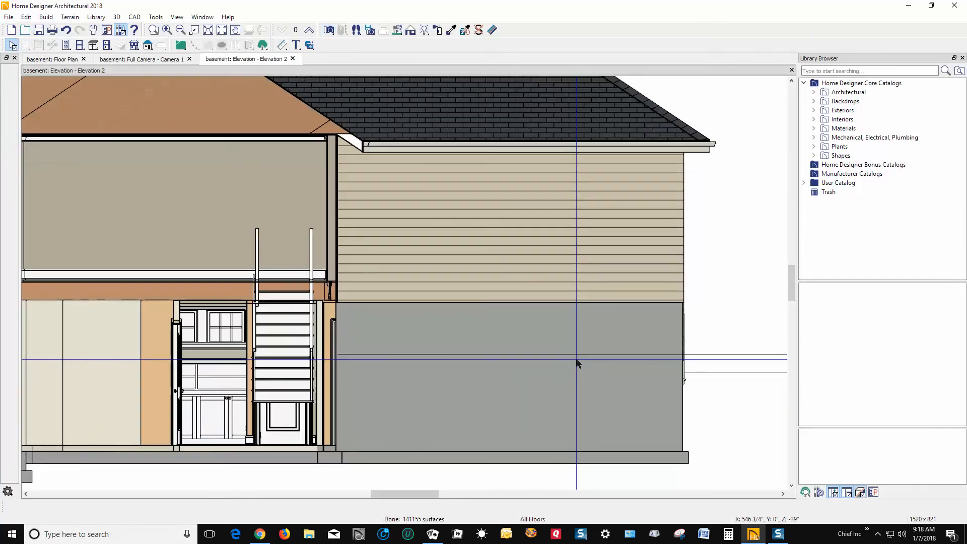
- Draw a rectangular Custom Backsplash about 2'-1 5/16" high on the upper part of the grey foundation wall
click(94, 47)
click(10, 162)
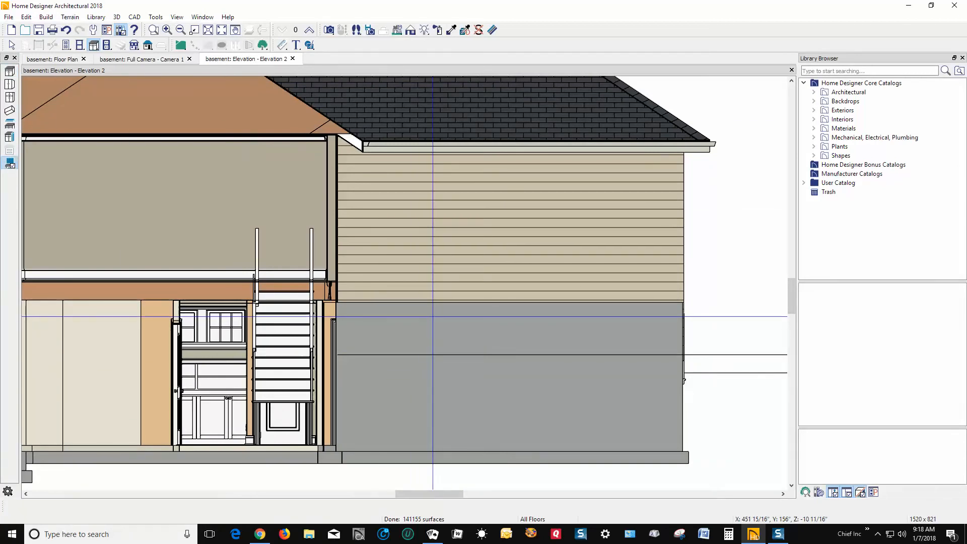
mouse_move(433, 317)
mouse_down()
mouse_move(484, 355)
mouse_move(532, 355)
mouse_up()
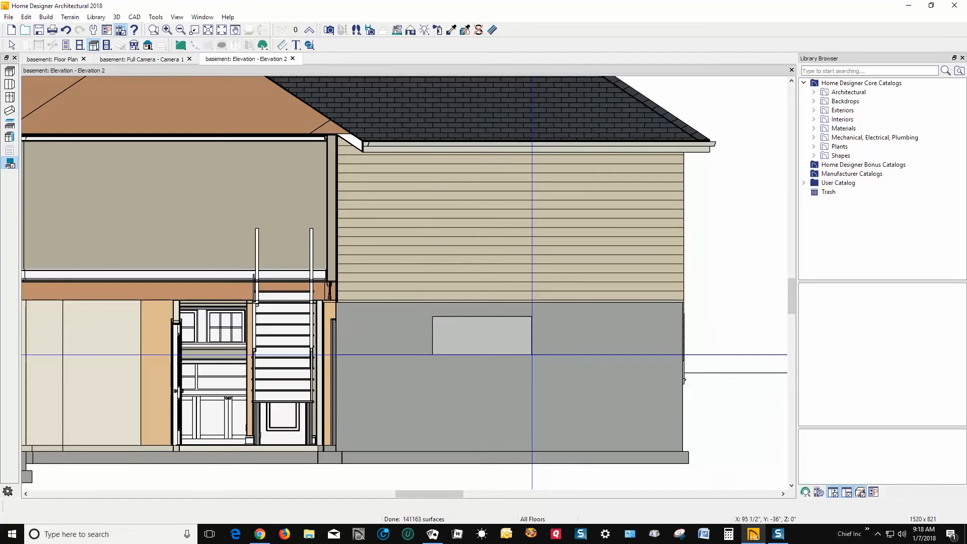
key(space)
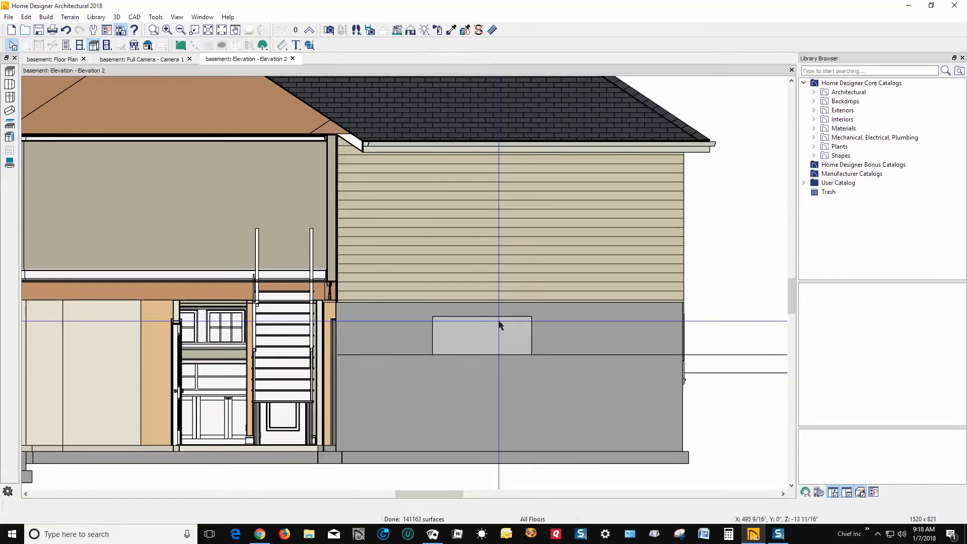
- Extend the backsplash's upper edge to the bottom of the siding, making it about 2'-10 13/16" high
click(499, 325)
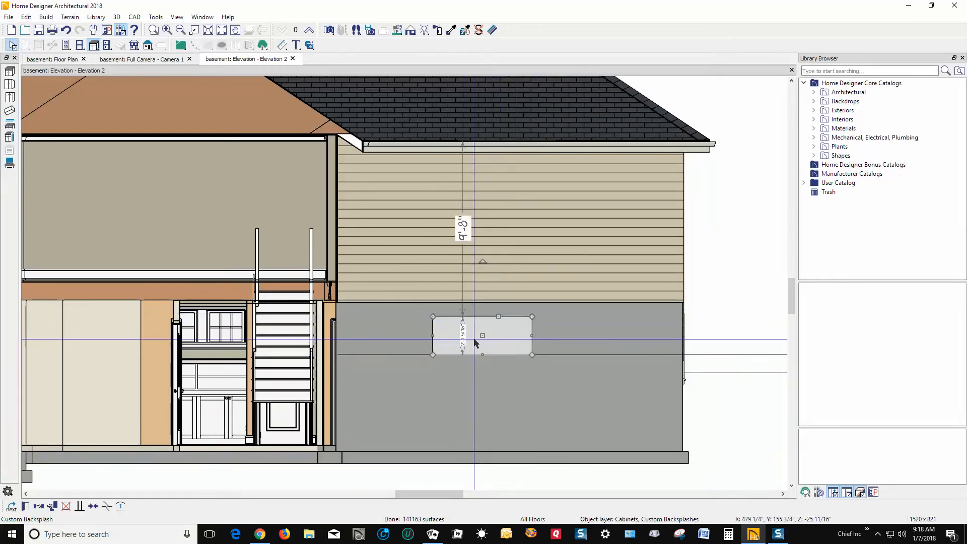
scroll(497, 315, up, 3)
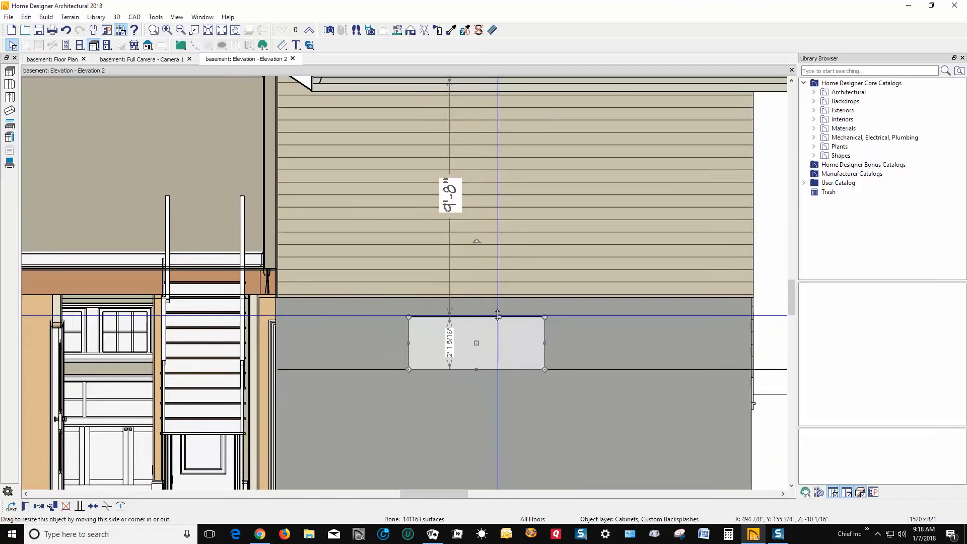
drag(499, 318, 510, 283)
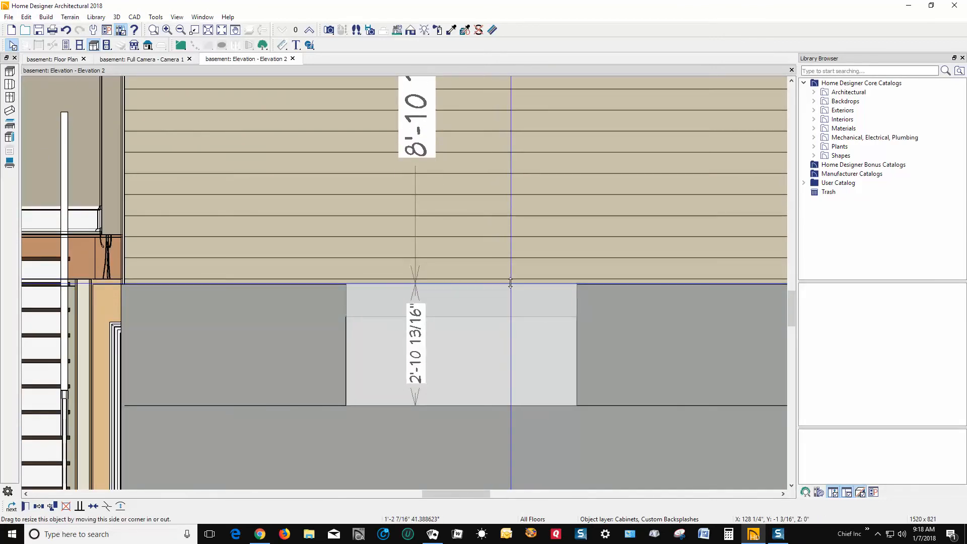
scroll(511, 283, down, 4)
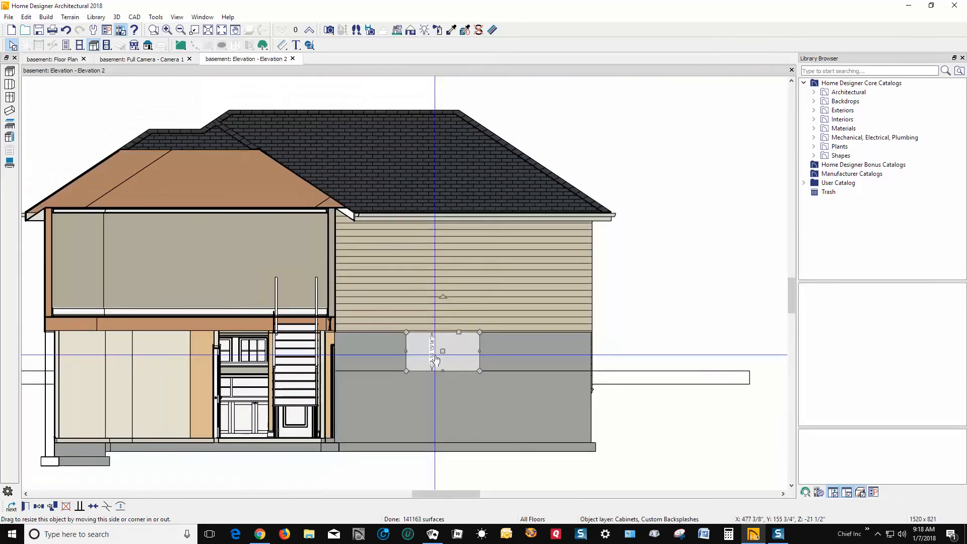
scroll(436, 360, up, 2)
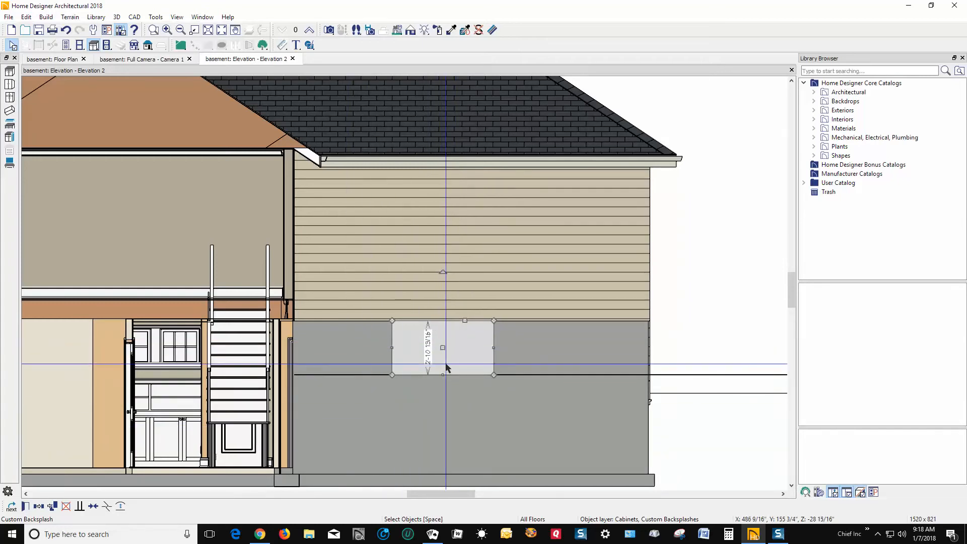
- Set the backsplash layer thickness to 11/16" and keep Greystoke-Marble as its material
click(26, 505)
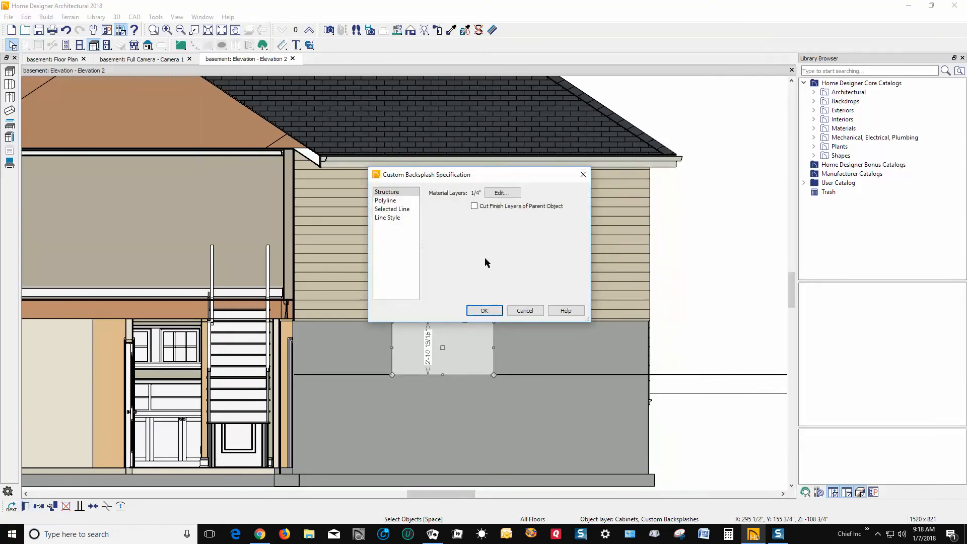
click(502, 193)
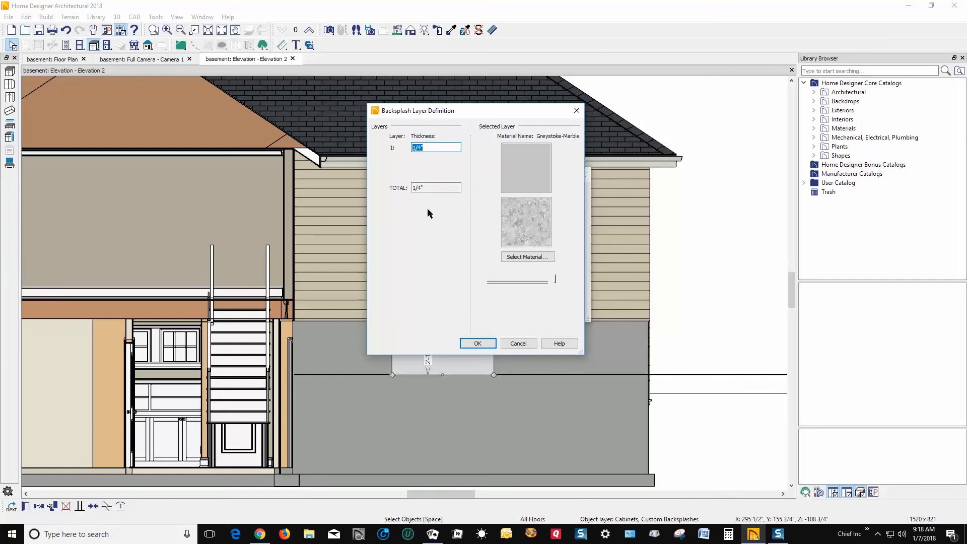
text(11)
click(527, 257)
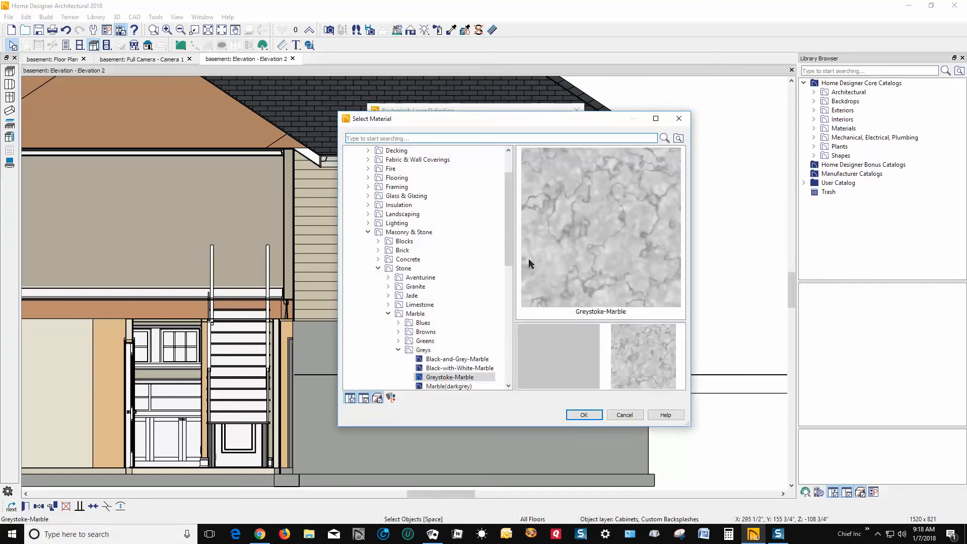
click(583, 415)
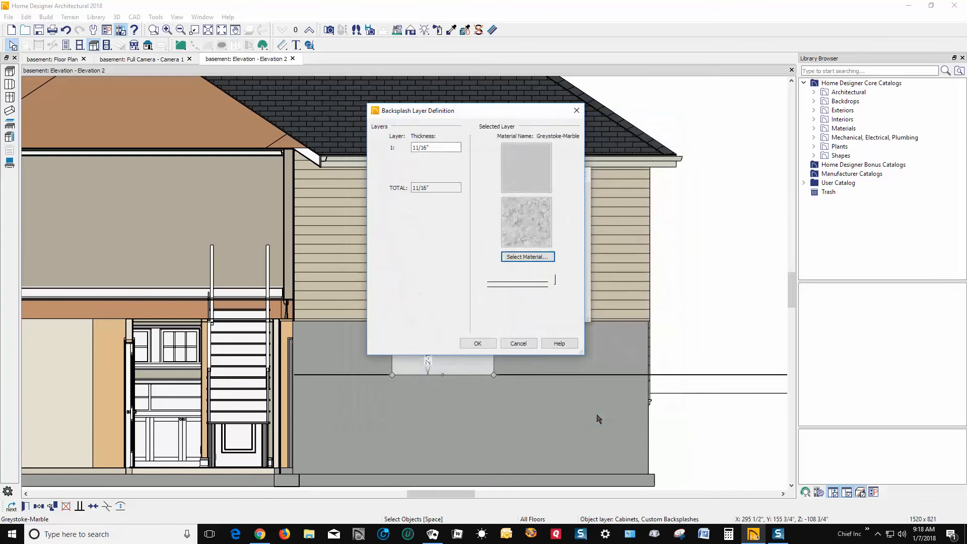
click(479, 344)
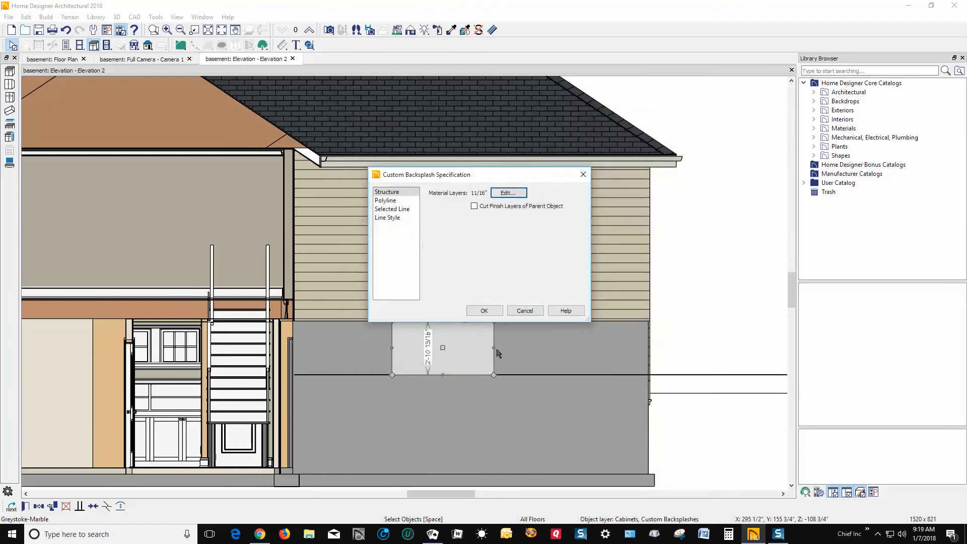
click(498, 310)
click(692, 234)
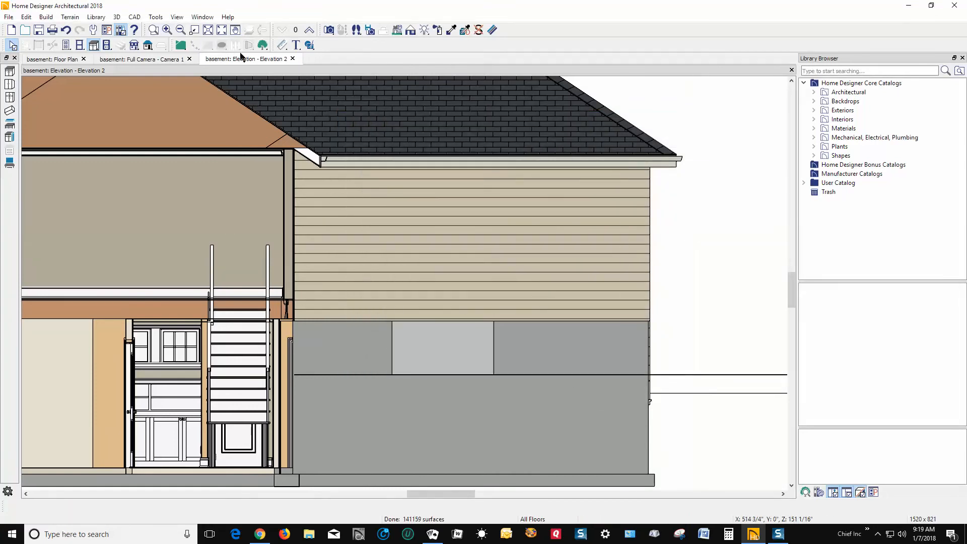
- Pick up the Tan1 Siding material from the upper exterior wall and apply it to the custom backsplash
click(451, 30)
click(561, 287)
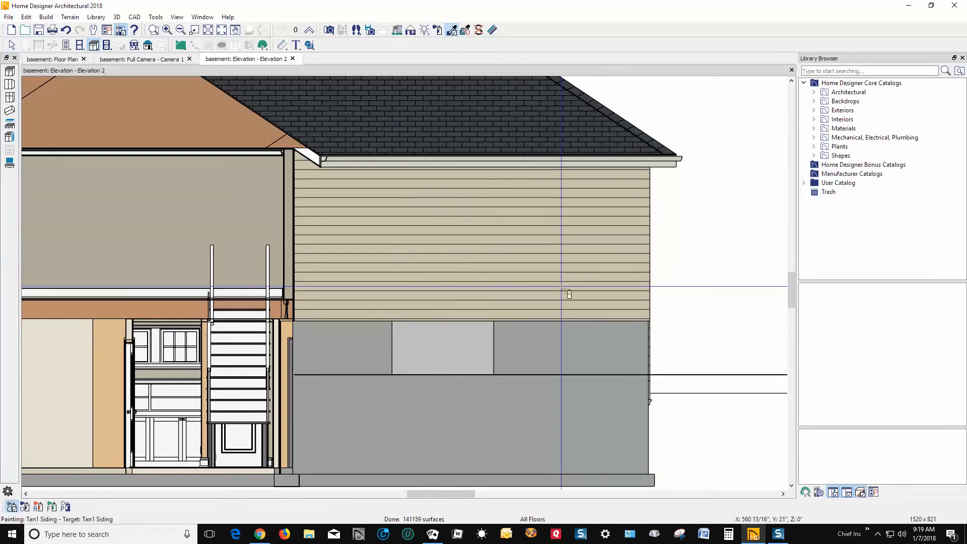
click(479, 344)
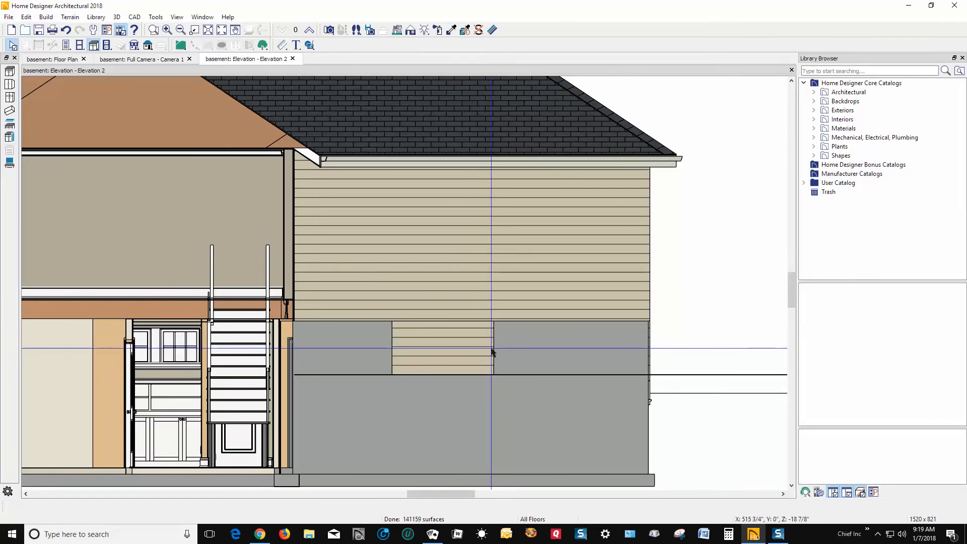
- Stretch both sides of the backsplash to the corners of the exterior wall, making it about 18'-7 3/8" wide
scroll(581, 366, up, 1)
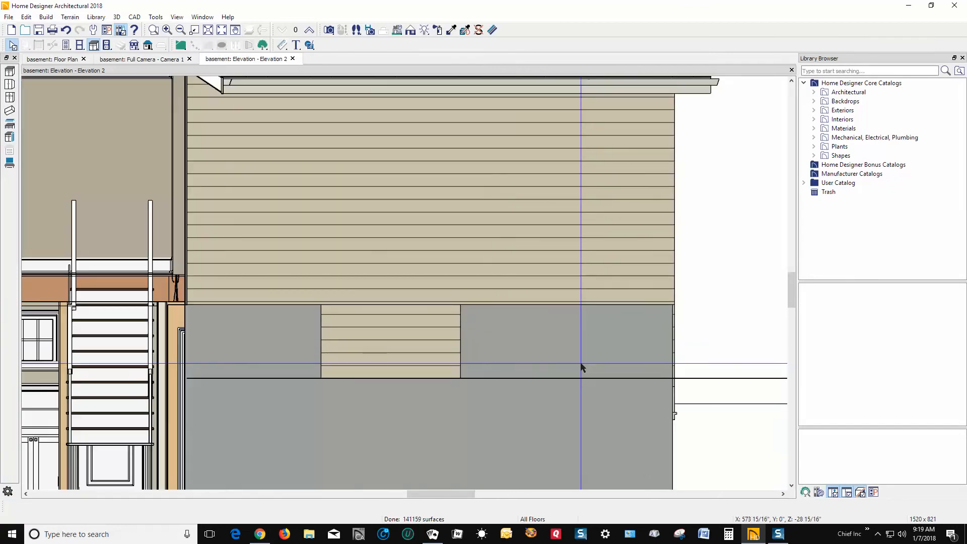
click(451, 344)
drag(459, 340, 672, 358)
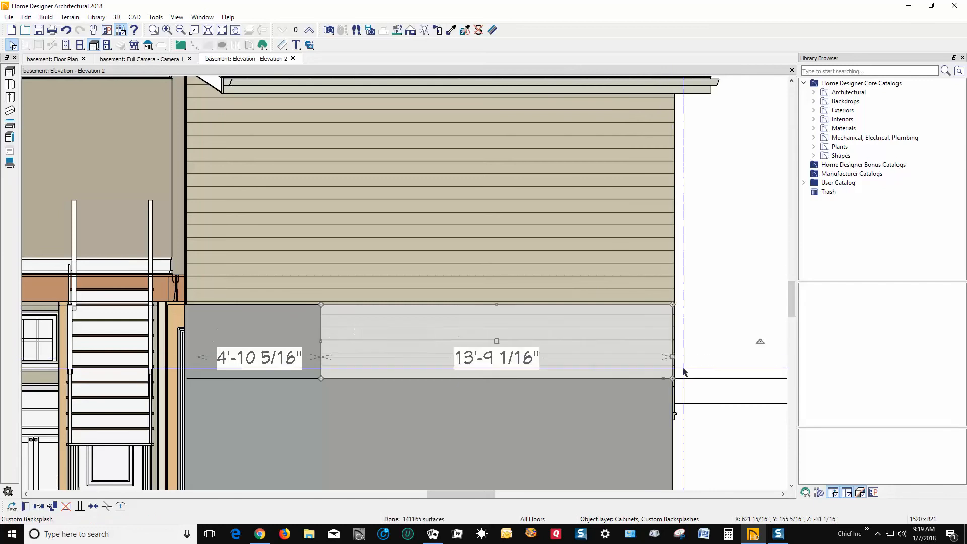
drag(323, 343, 185, 331)
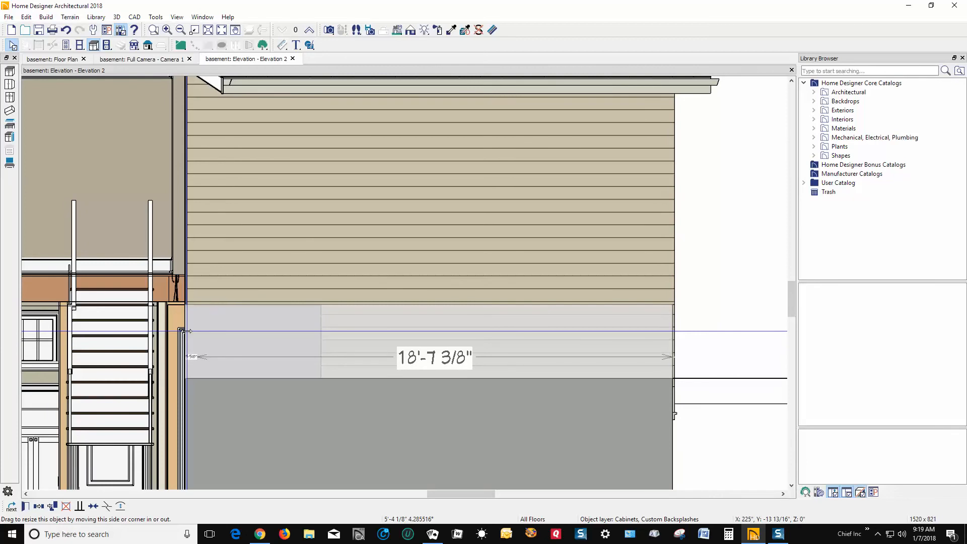
drag(186, 331, 185, 330)
- Add a vertical dimension from the top of the footing to the backsplash's lower edge
scroll(305, 332, down, 3)
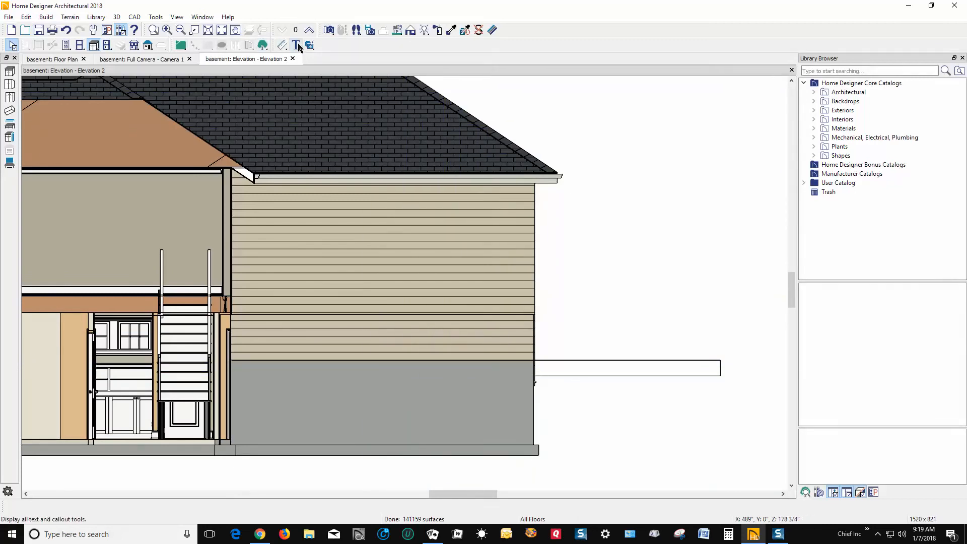
click(282, 45)
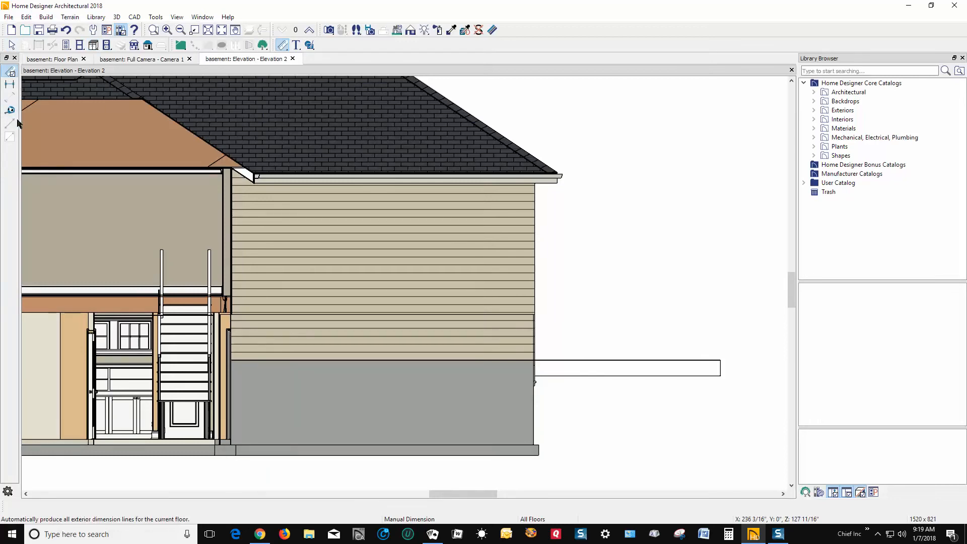
click(10, 85)
scroll(518, 443, up, 2)
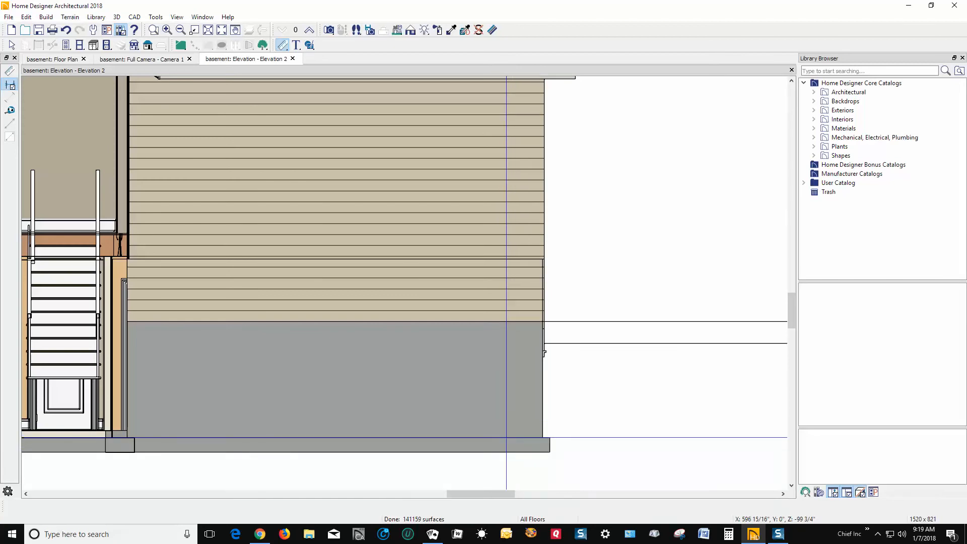
drag(506, 437, 506, 322)
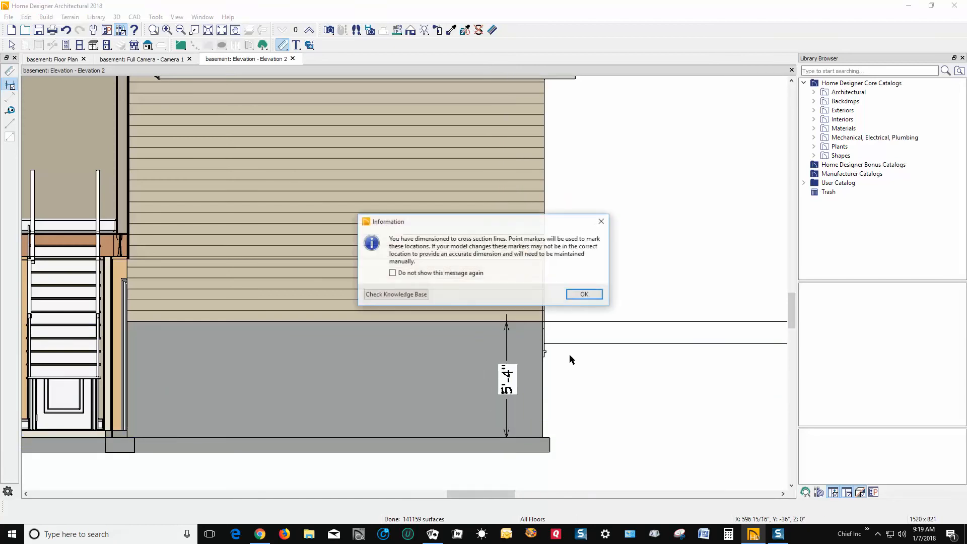
click(585, 294)
- Lower the backsplash's bottom edge to make it about 3'-2 9/16" high and move the dimension's upper end onto that edge
click(497, 324)
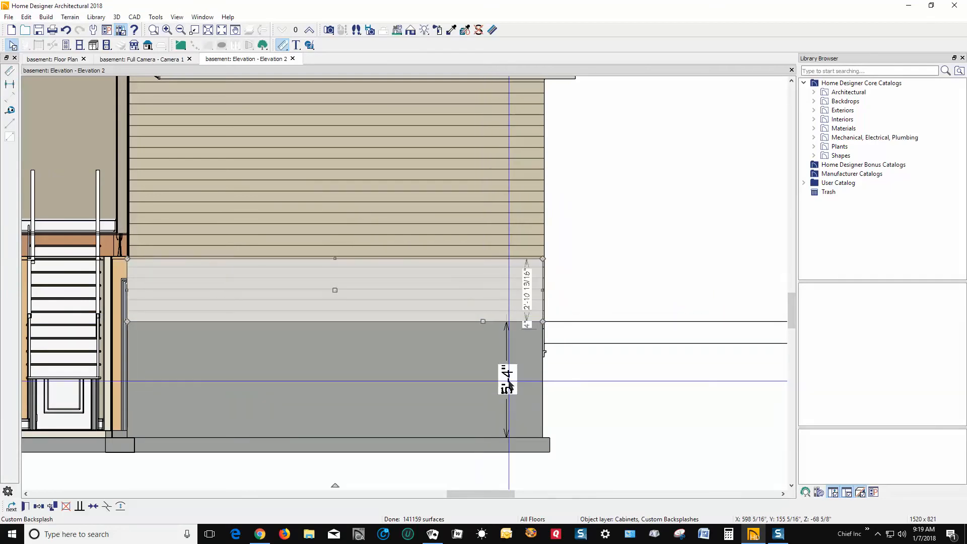
scroll(508, 385, up, 2)
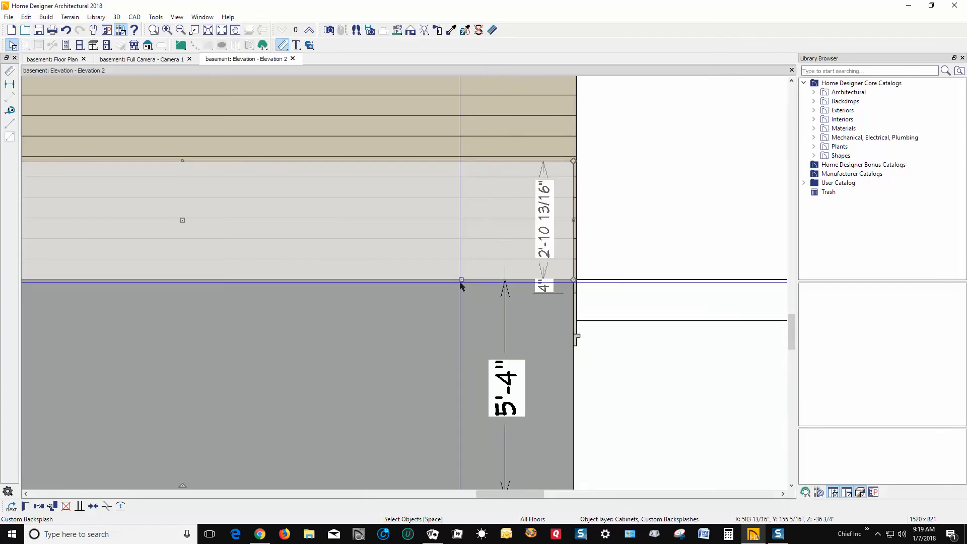
drag(462, 280, 463, 292)
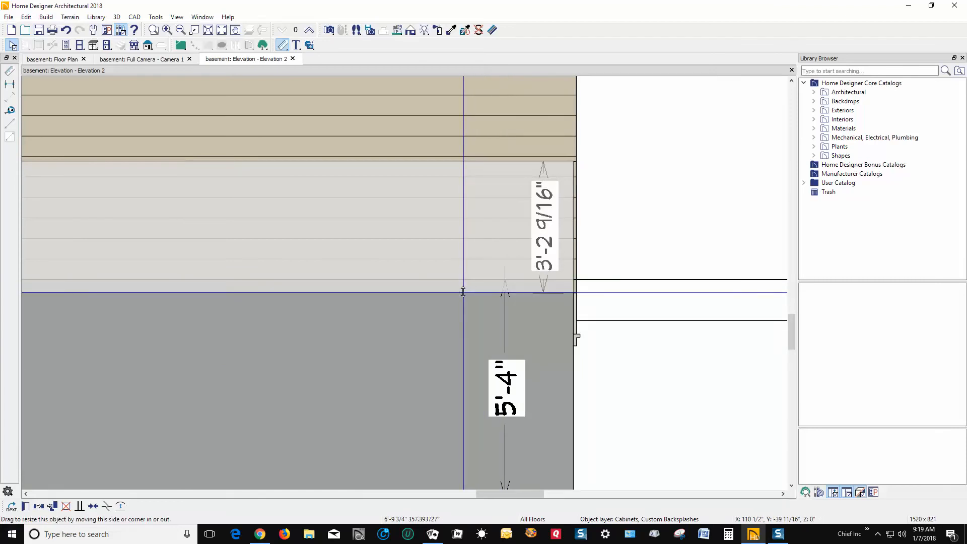
click(508, 285)
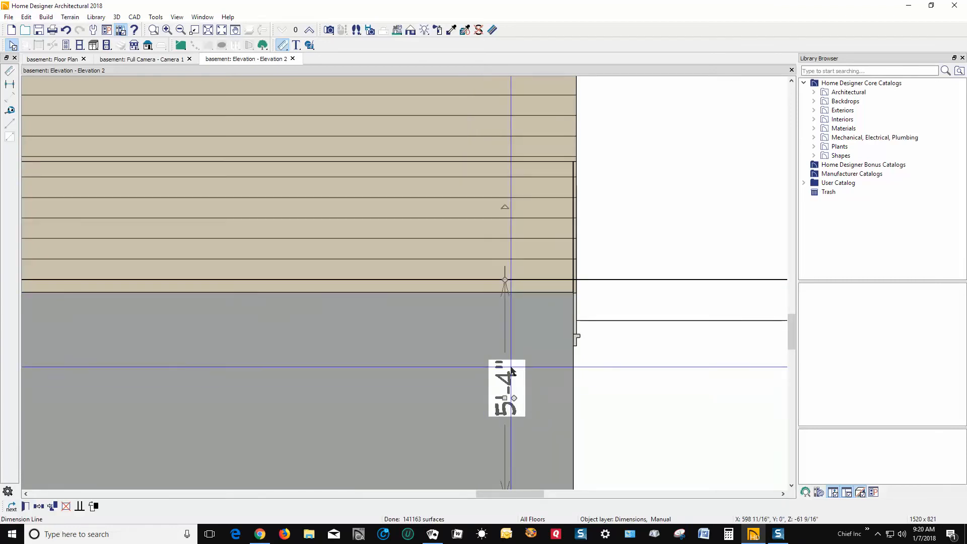
mouse_move(505, 281)
mouse_down()
mouse_move(543, 313)
mouse_move(505, 281)
mouse_move(505, 292)
mouse_up()
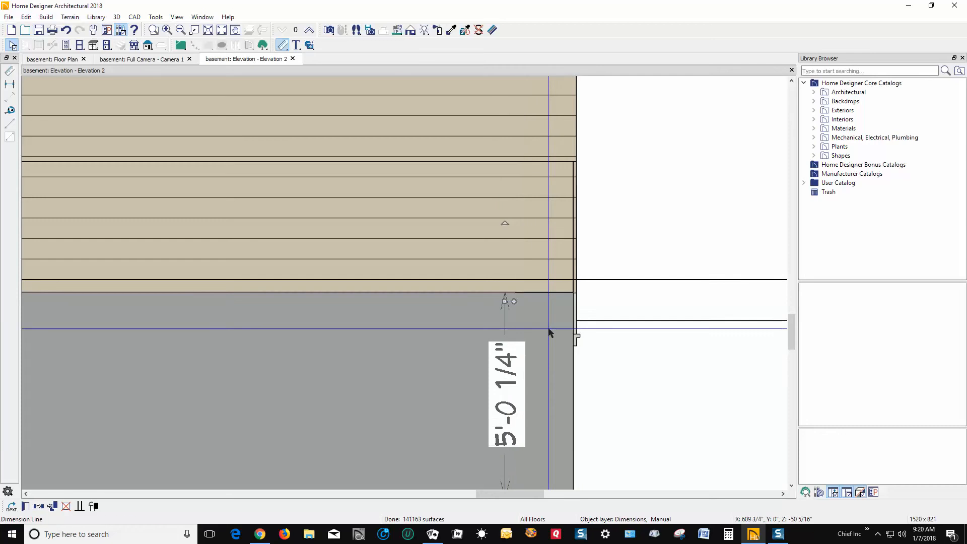
- Try to set the distance from the footing to the backsplash's bottom edge to 60" through the dimension
click(542, 294)
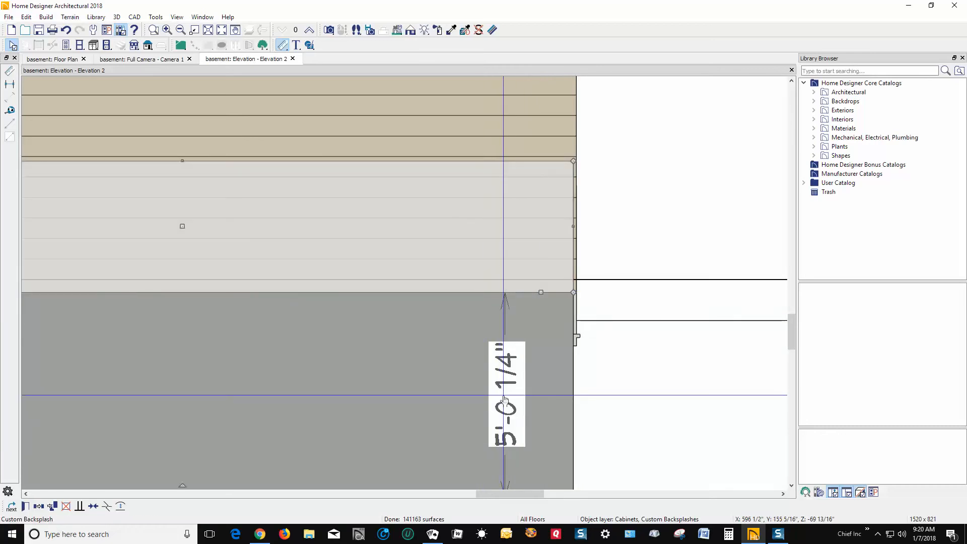
text(5)
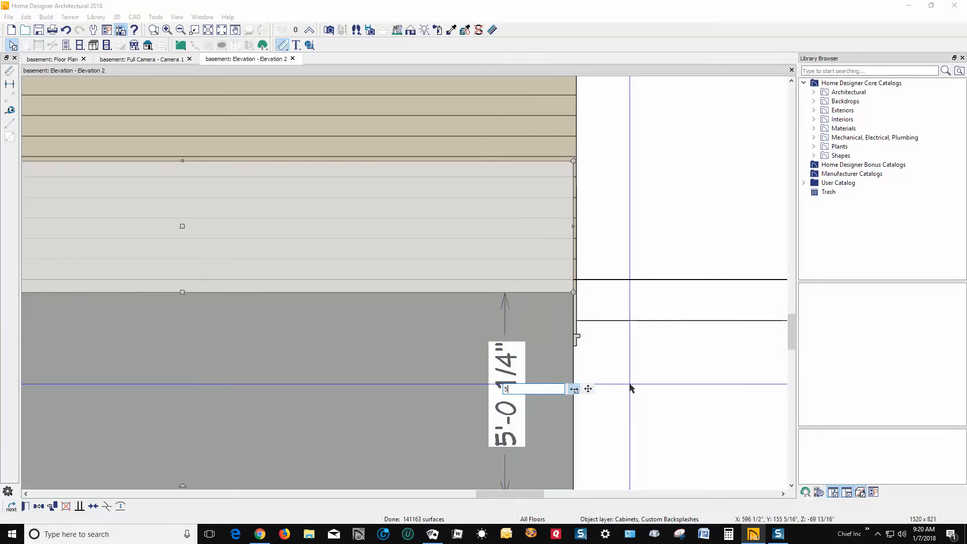
key(Return)
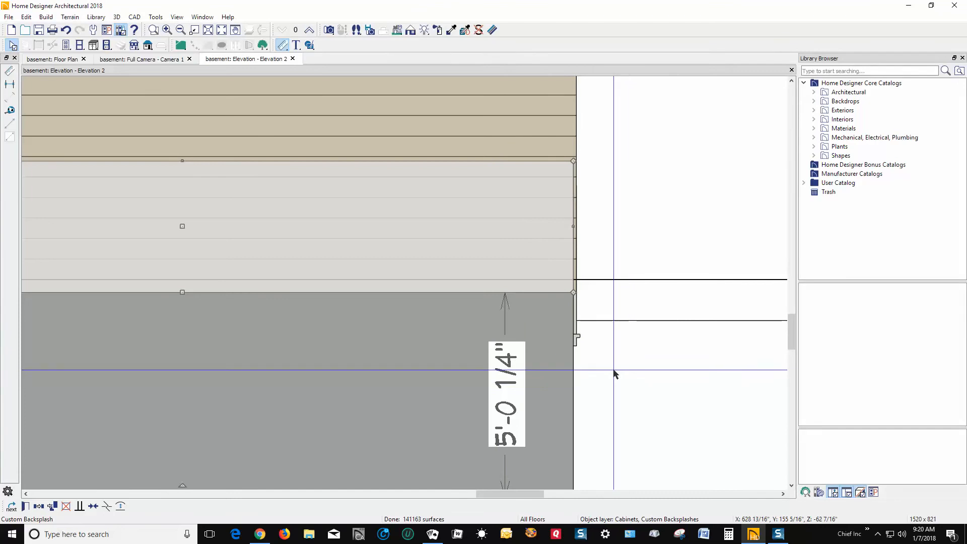
click(502, 396)
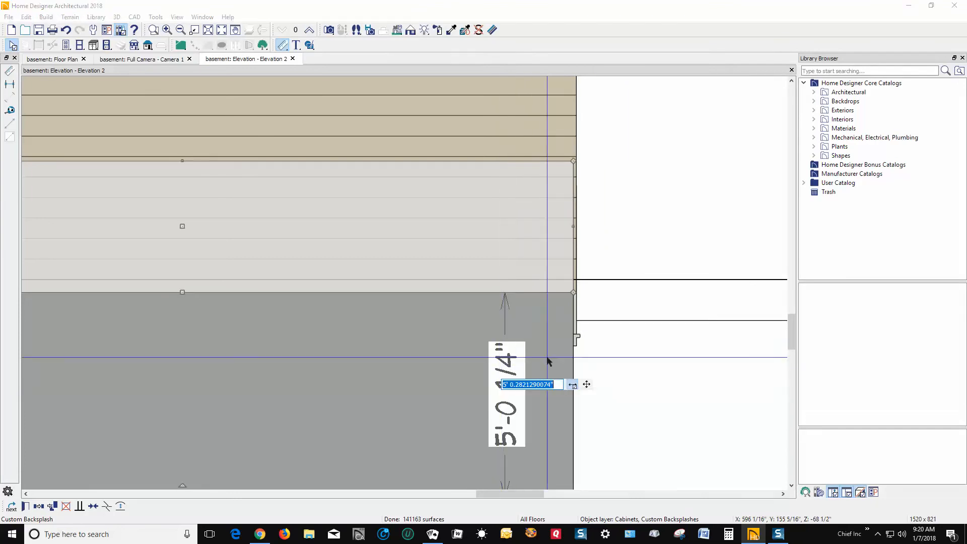
text(60)
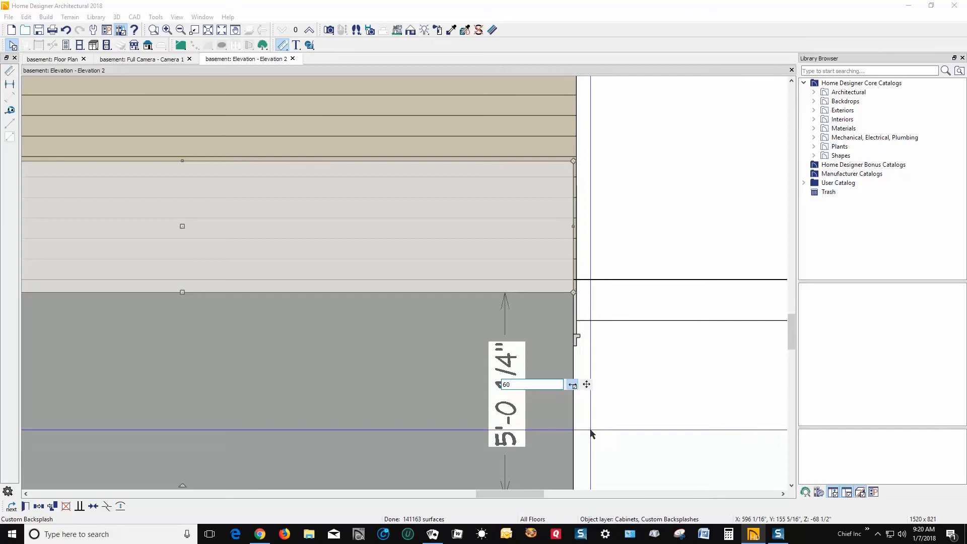
key(Return)
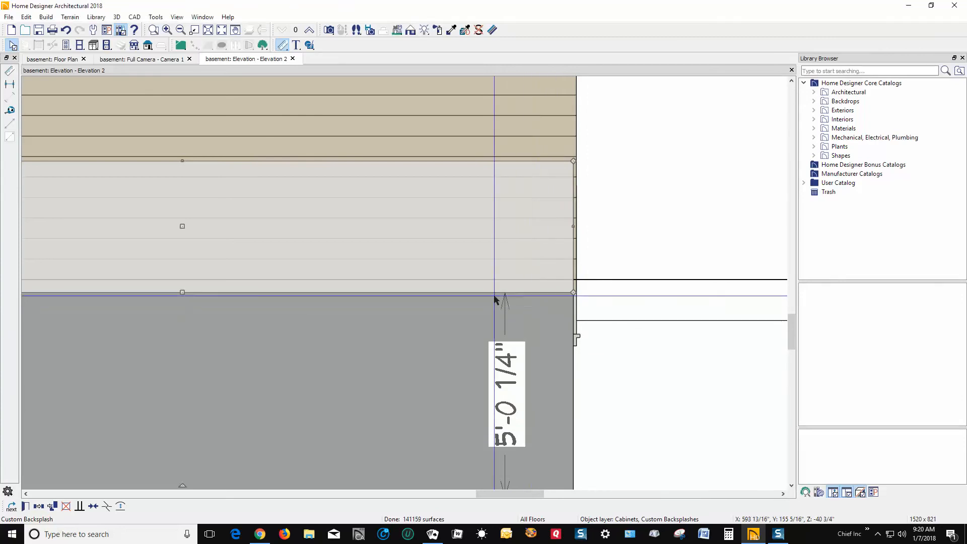
- Adjust the backsplash's bottom edge to sit 5' above the footing and clear the selection
click(473, 294)
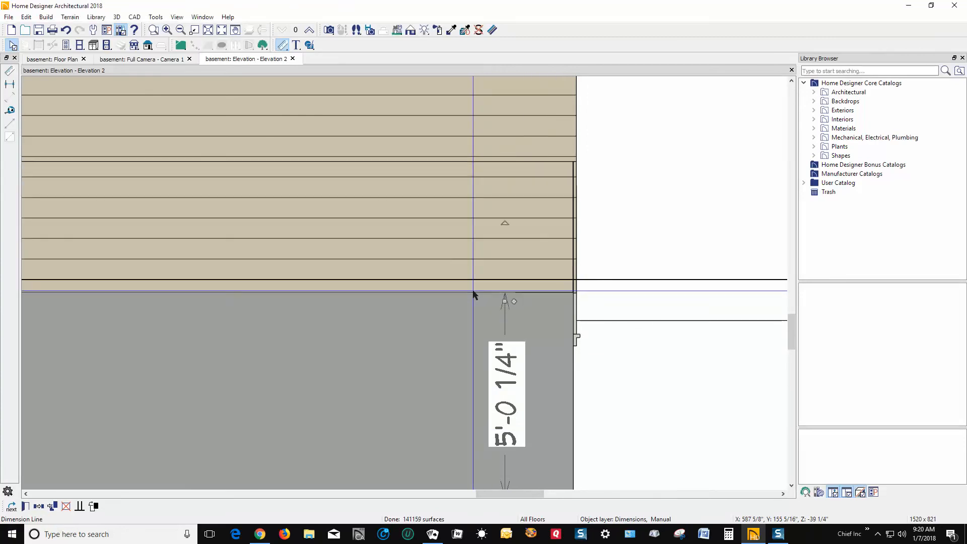
click(377, 288)
drag(378, 292, 375, 292)
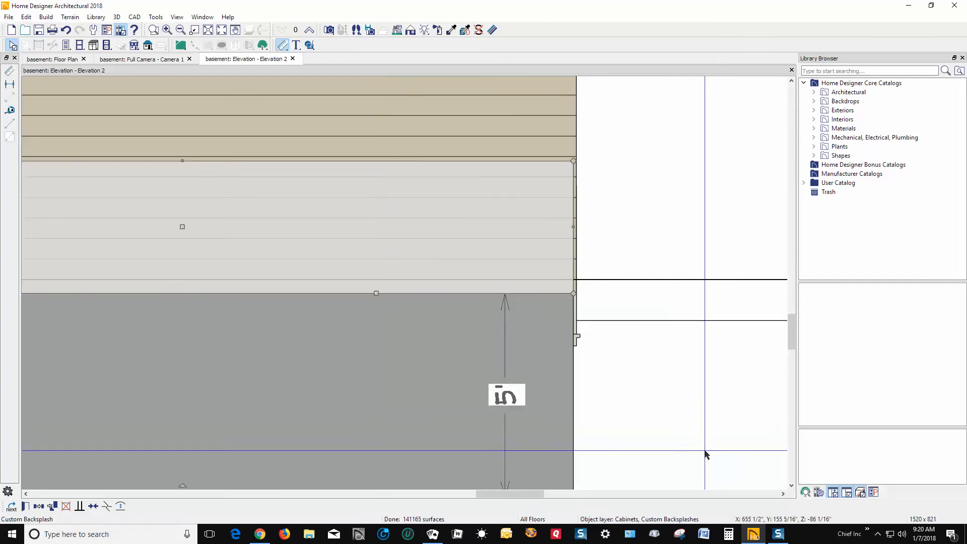
click(676, 389)
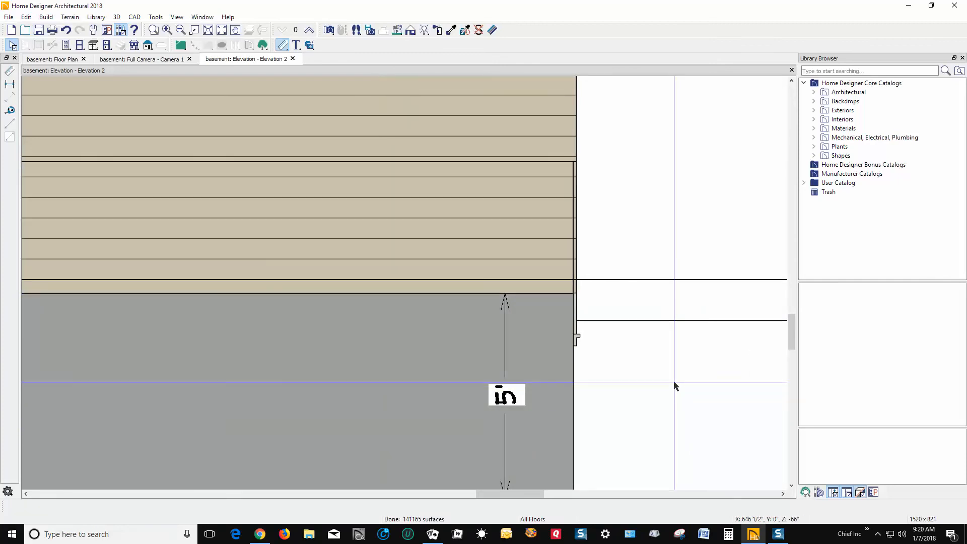
- Inspect the siding-covered foundation wall and the surrounding house exterior in the Full Camera view
scroll(675, 388, down, 1)
key(ctrl+Tab)
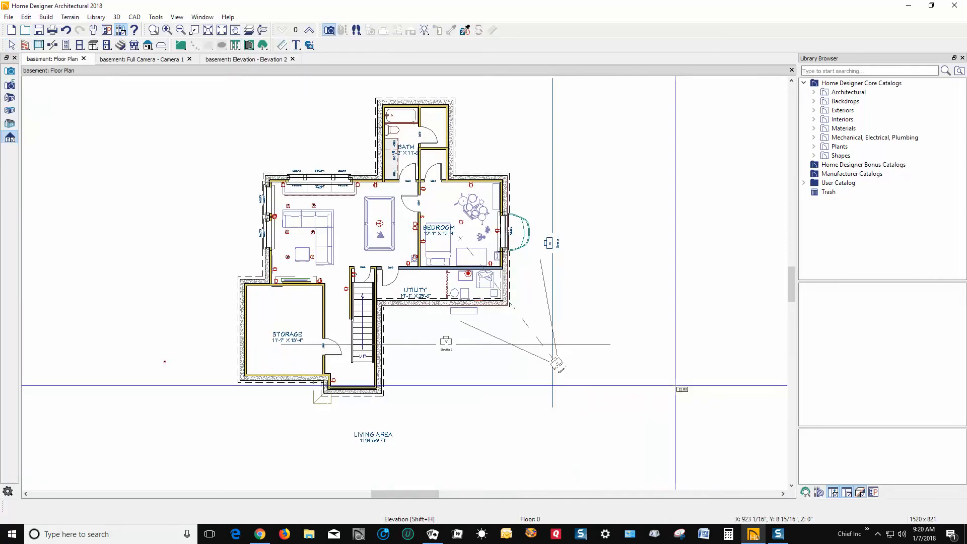
key(ctrl+Tab)
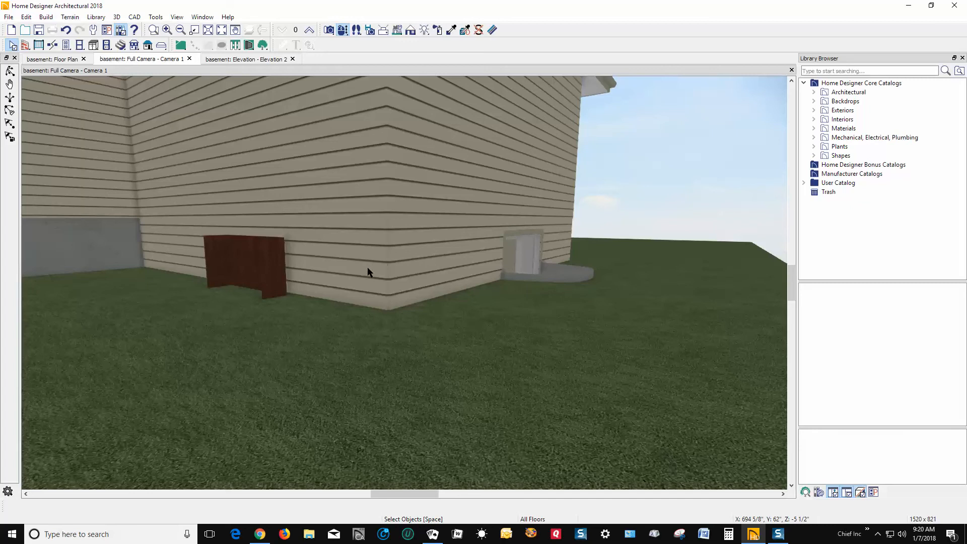
scroll(425, 284, down, 5)
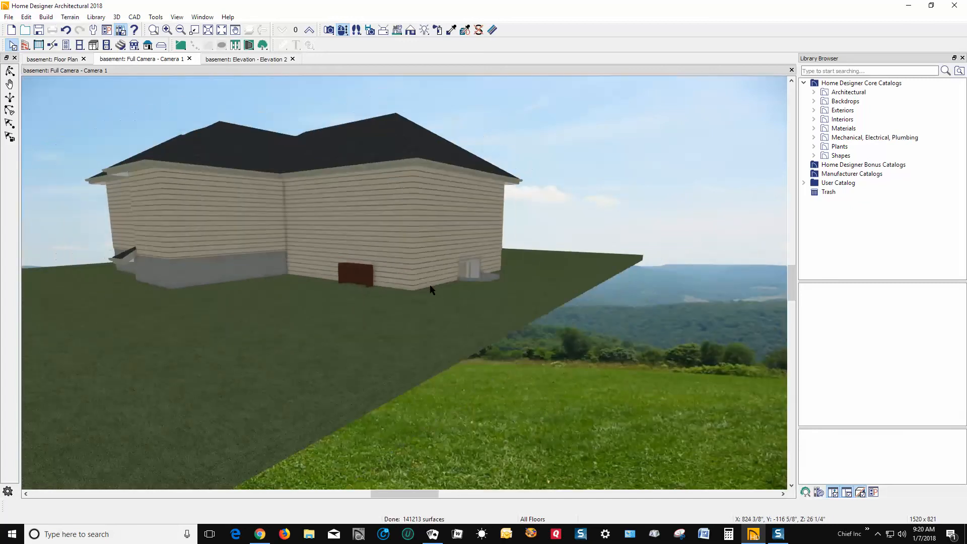
scroll(339, 118, up, 3)
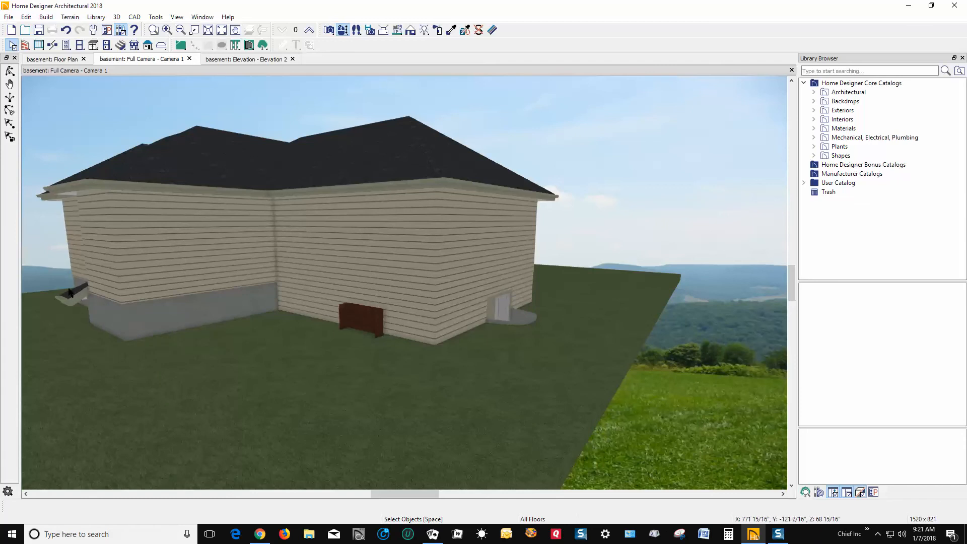
- Return to Elevation 2 and close it, saving the elevation
key(ctrl+Tab)
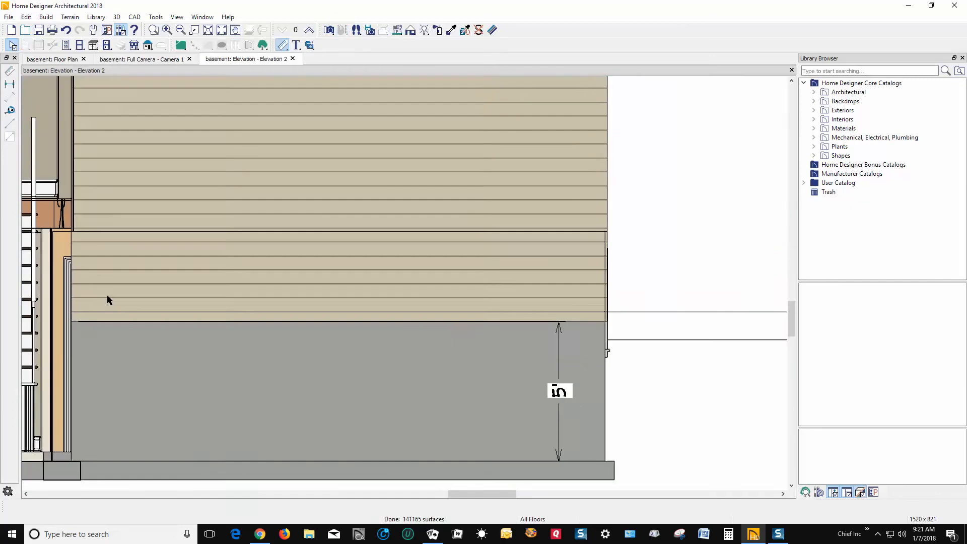
scroll(496, 250, down, 3)
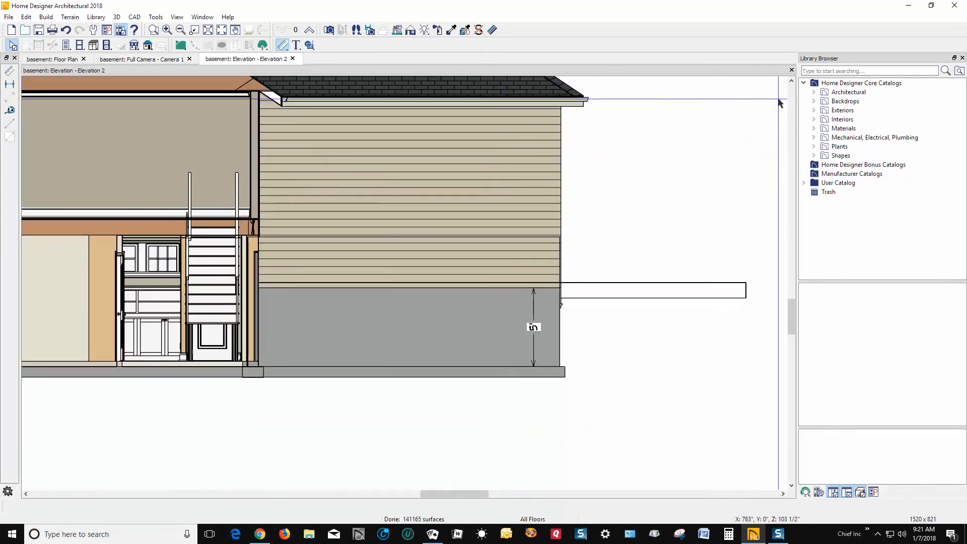
click(792, 70)
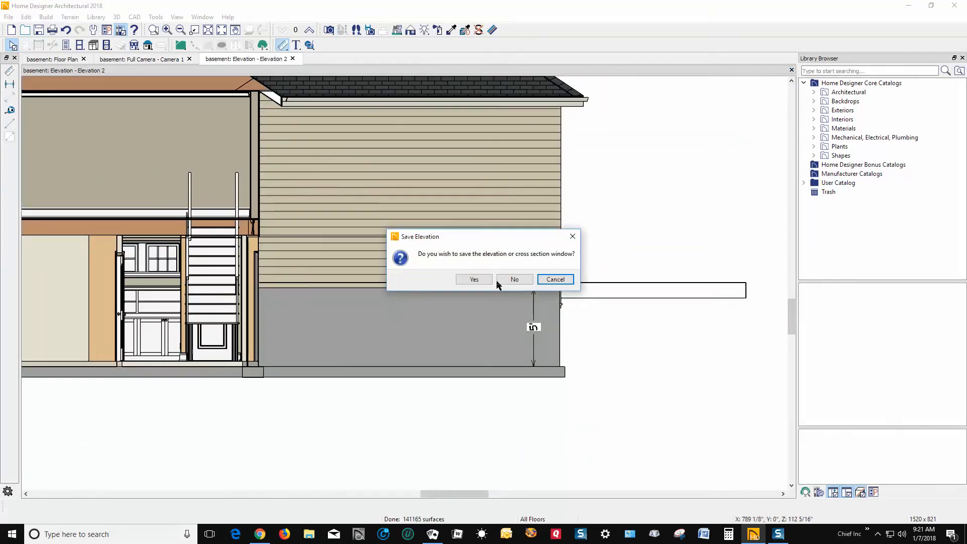
click(477, 279)
- Check the stairwell corner's exposed foundation in the camera view and display floor 1 around that corner in the floor plan
scroll(636, 317, down, 3)
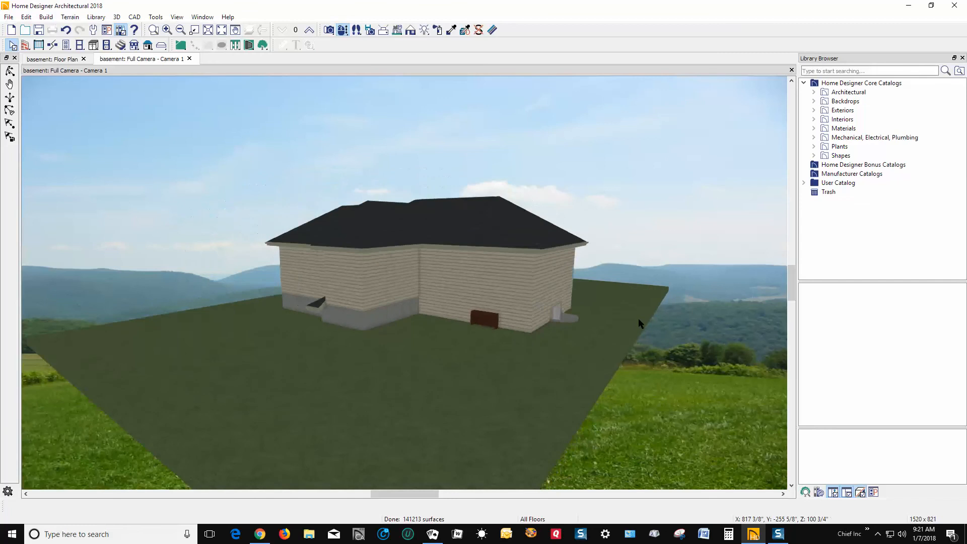
scroll(312, 306, up, 4)
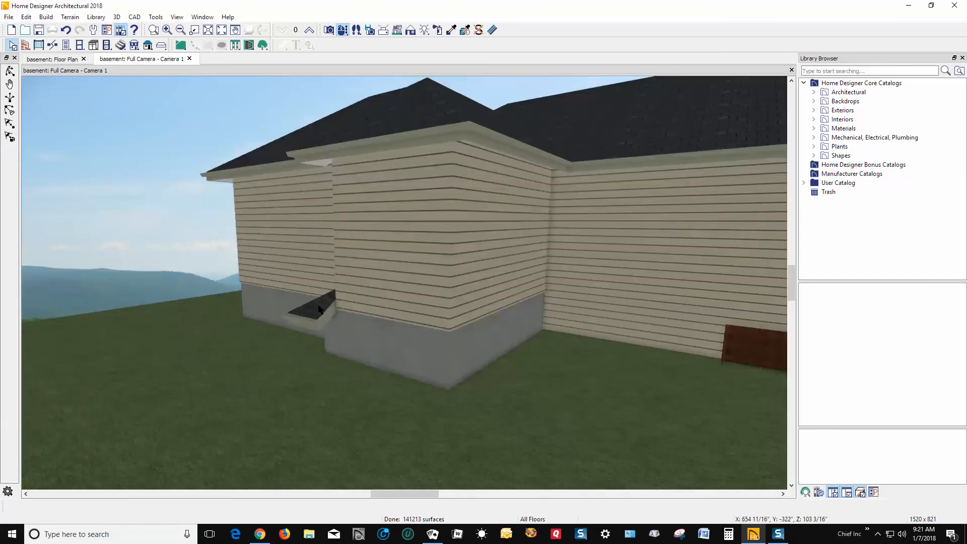
key(ctrl+Tab)
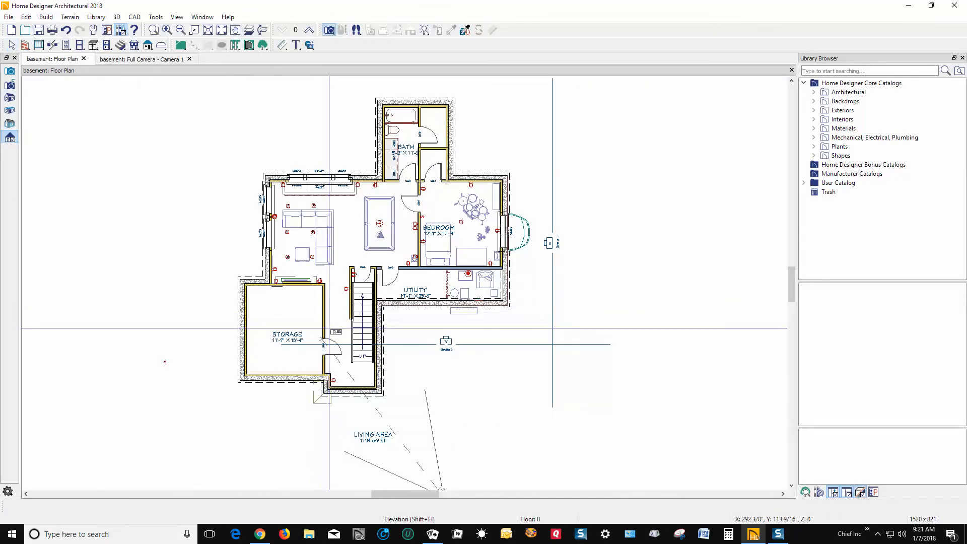
scroll(310, 419, up, 3)
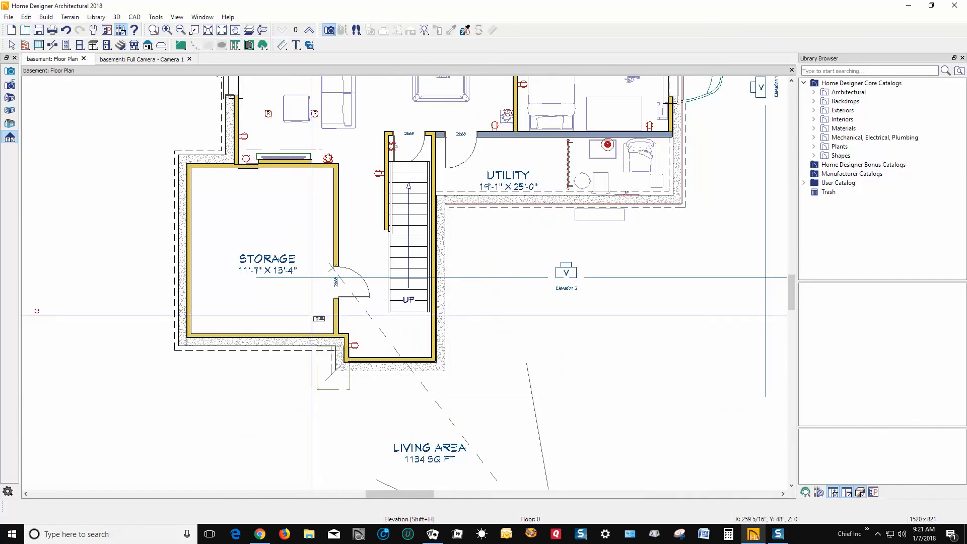
click(309, 32)
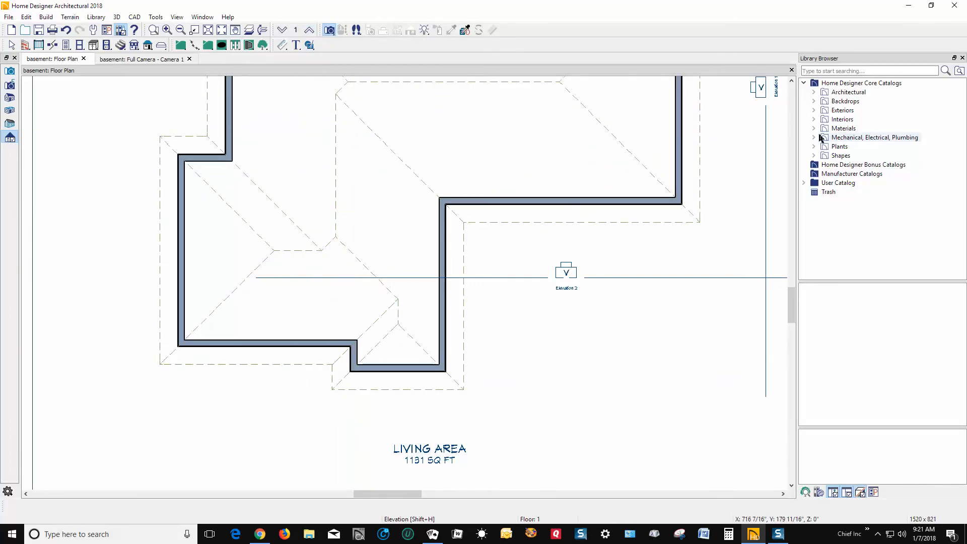
- Turn on the reference floor display to compare floor 1 with the basement walls around the stairwell corner
key(space)
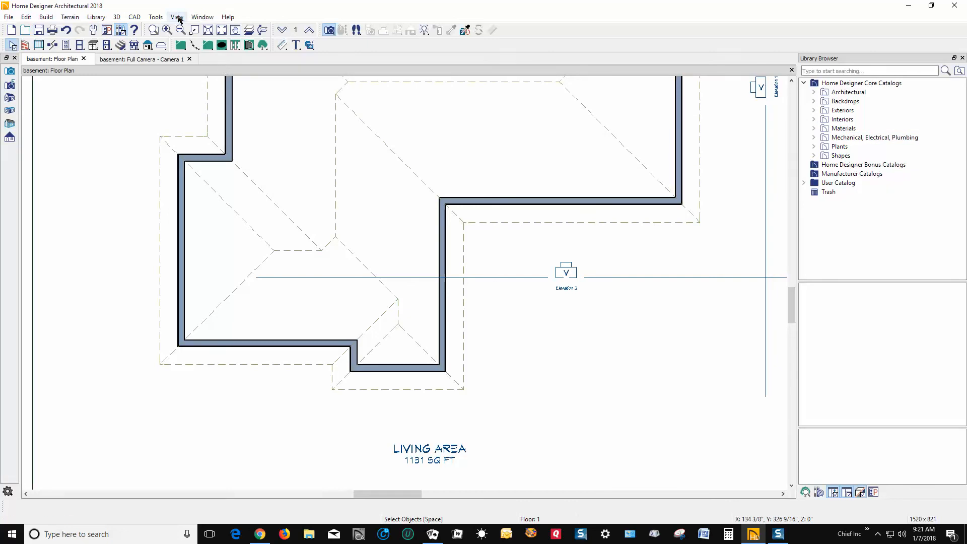
click(177, 17)
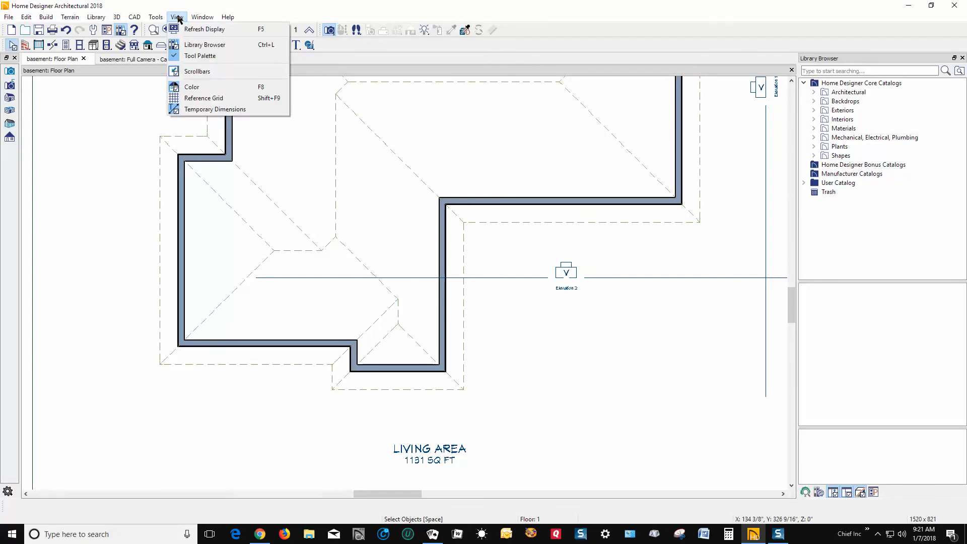
mouse_move(200, 19)
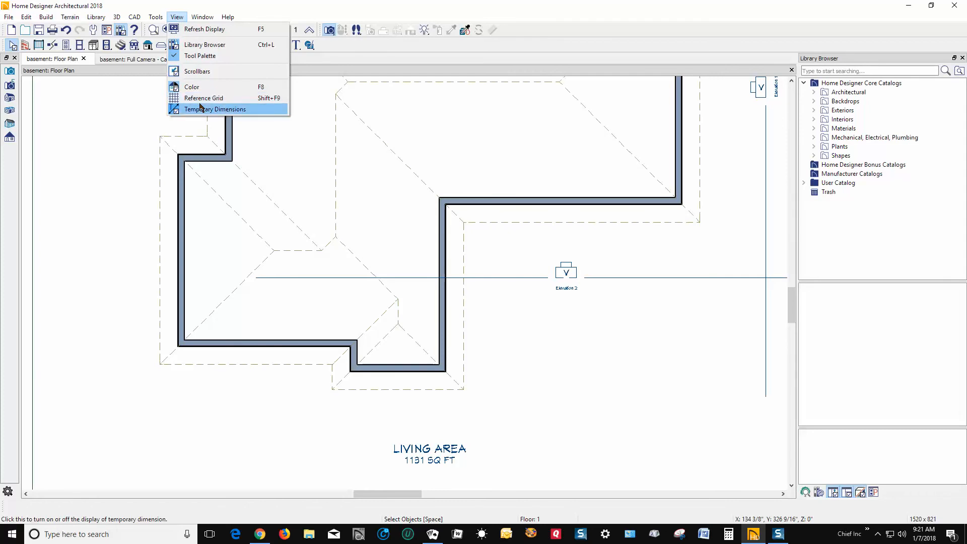
click(156, 18)
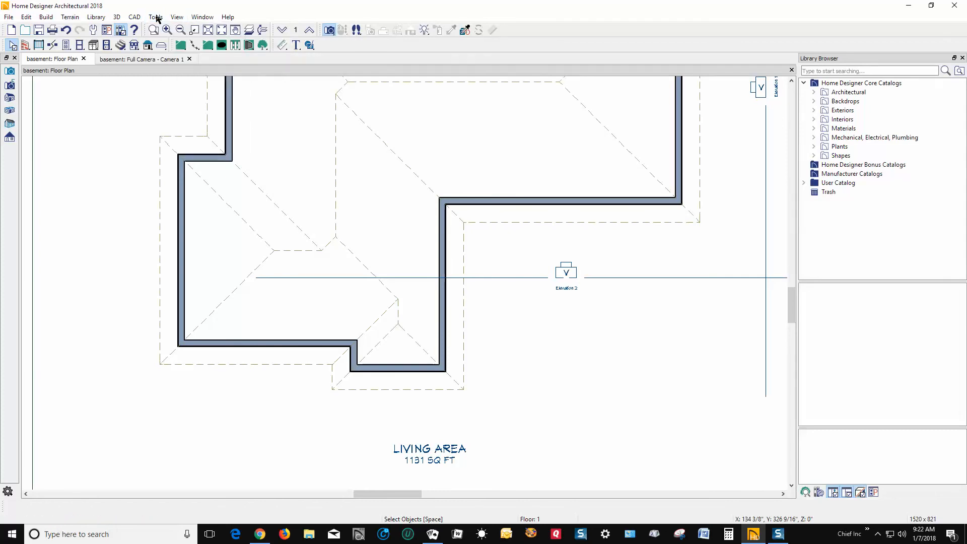
click(156, 18)
mouse_move(186, 44)
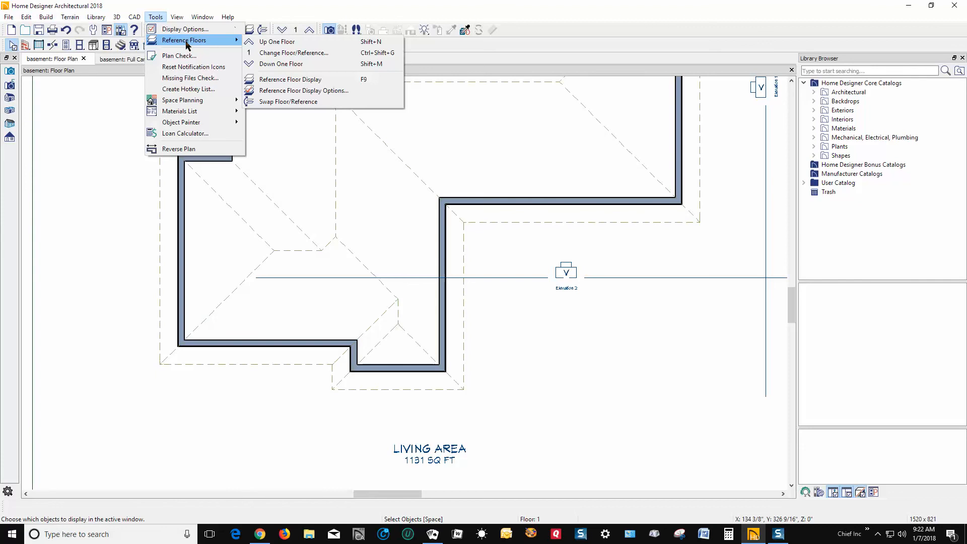
click(306, 83)
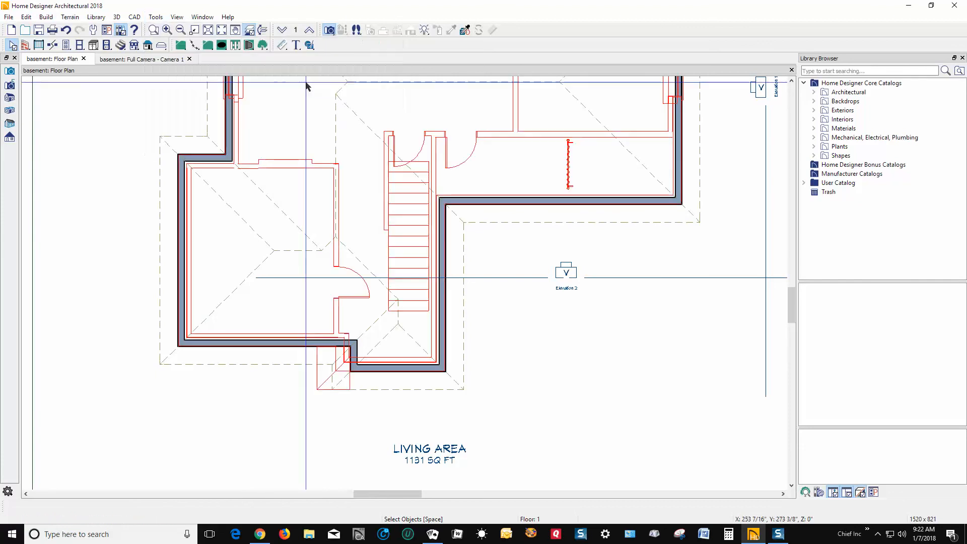
scroll(325, 403, up, 1)
scroll(330, 388, up, 2)
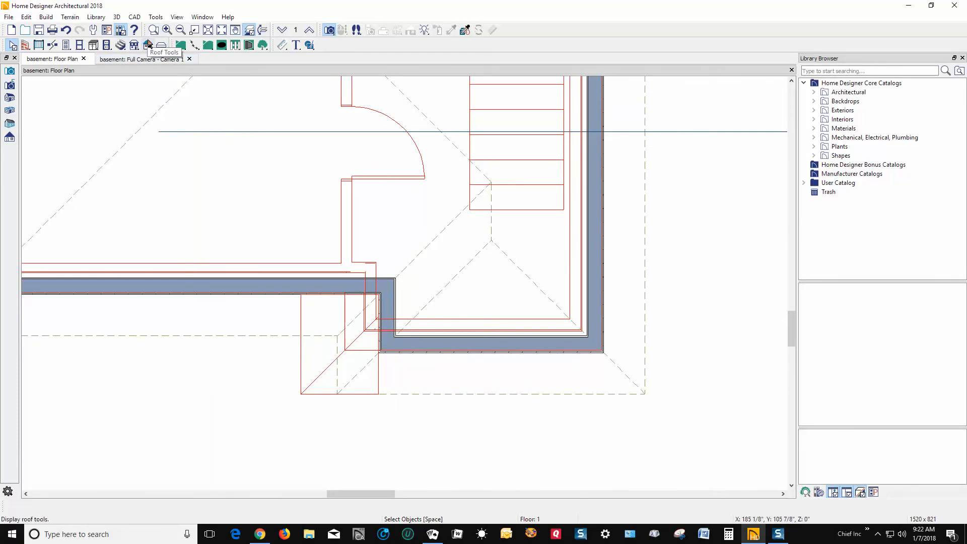
- Check the Auto Rebuild Roofs option in the Build Roof settings and leave them without changes
click(46, 17)
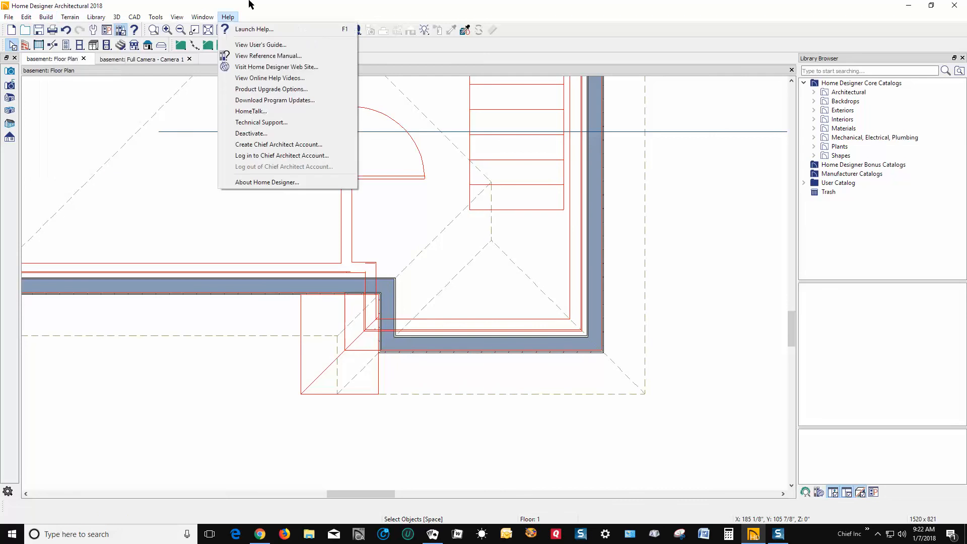
click(262, 7)
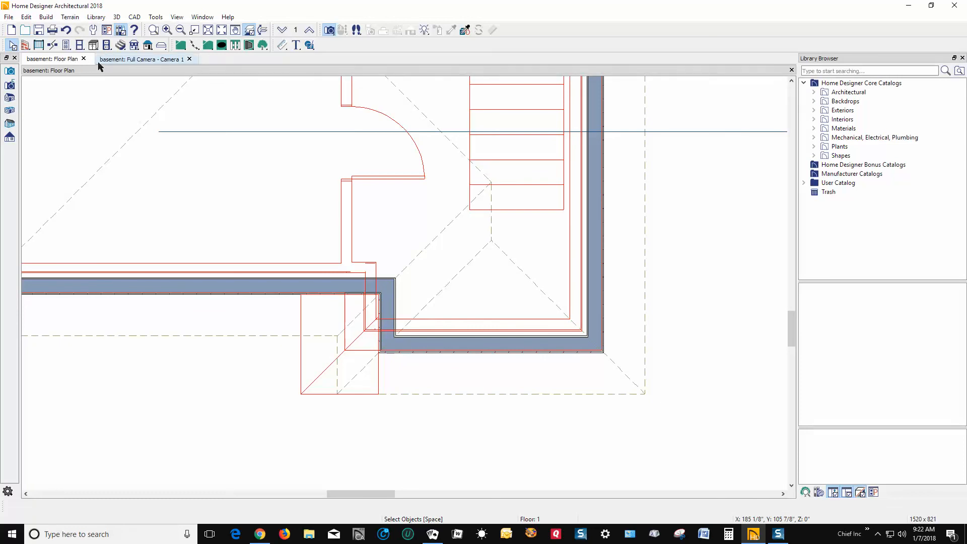
click(148, 47)
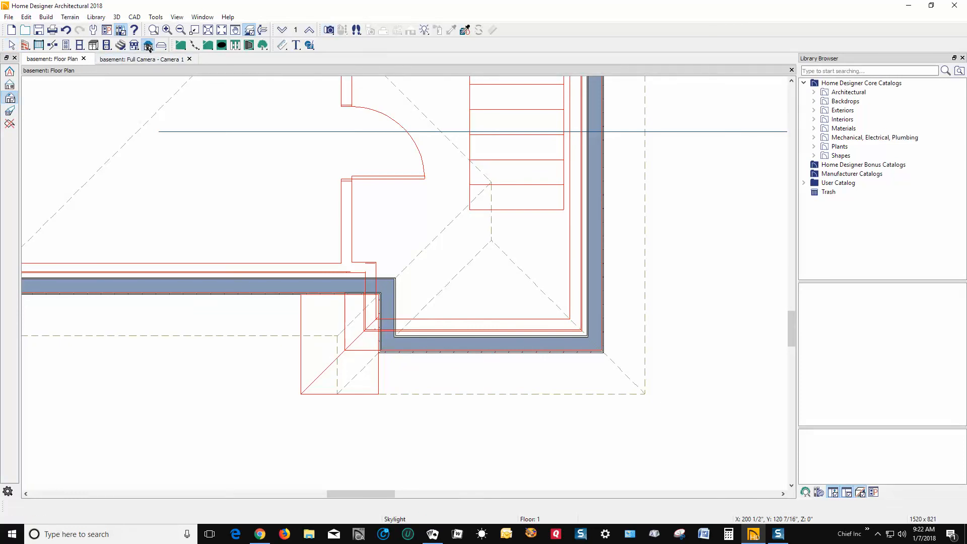
click(11, 72)
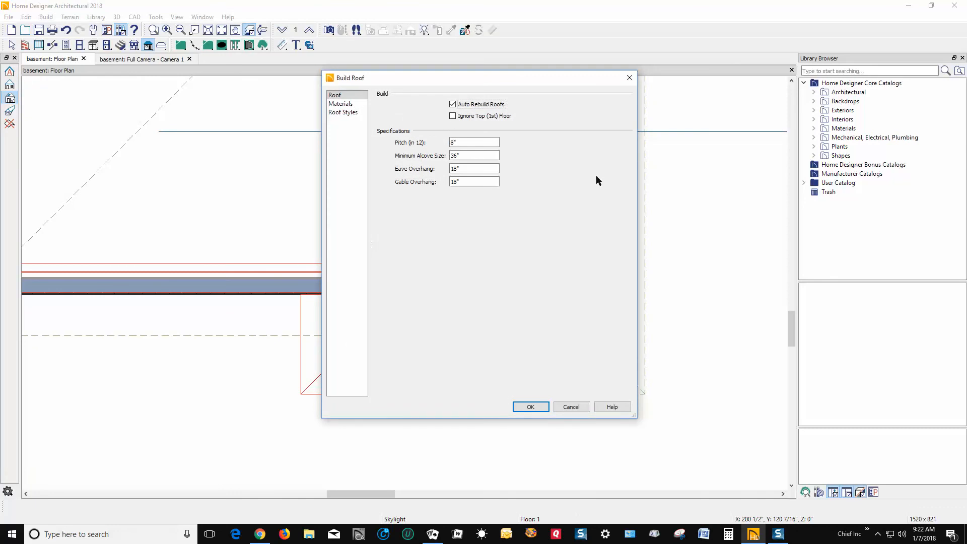
click(571, 407)
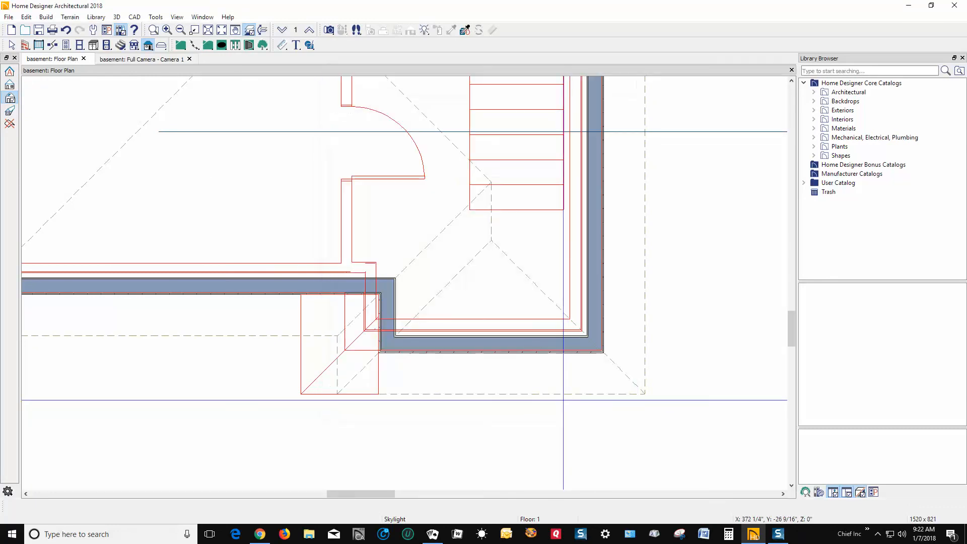
- Move the short floor 1 jog wall at the stairwell corner outward toward the foundation and align it with the wall below
click(391, 311)
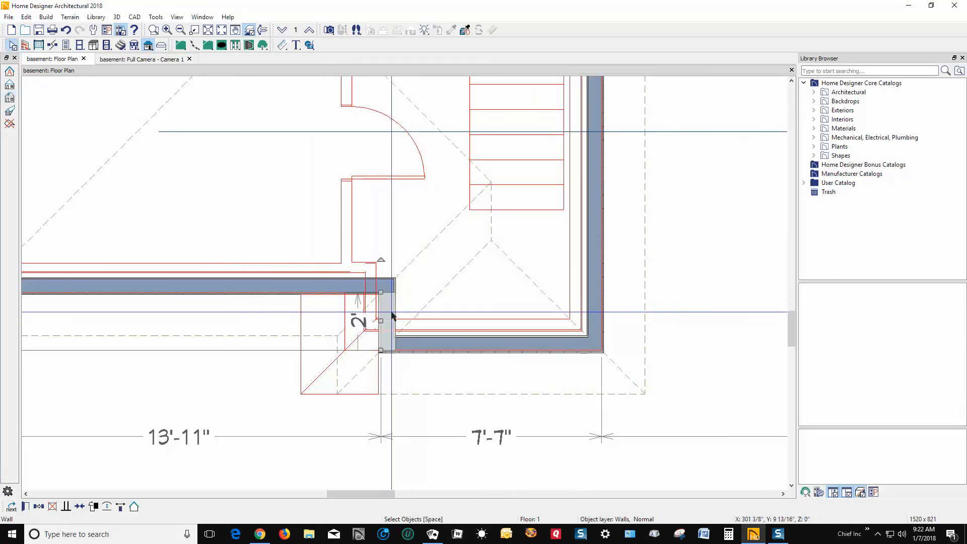
drag(381, 321, 355, 321)
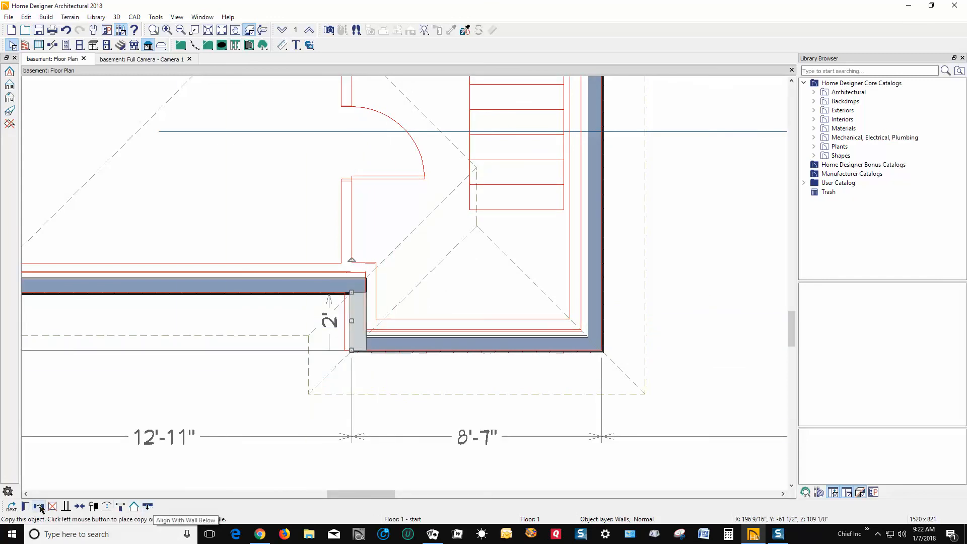
drag(4, 504, 78, 453)
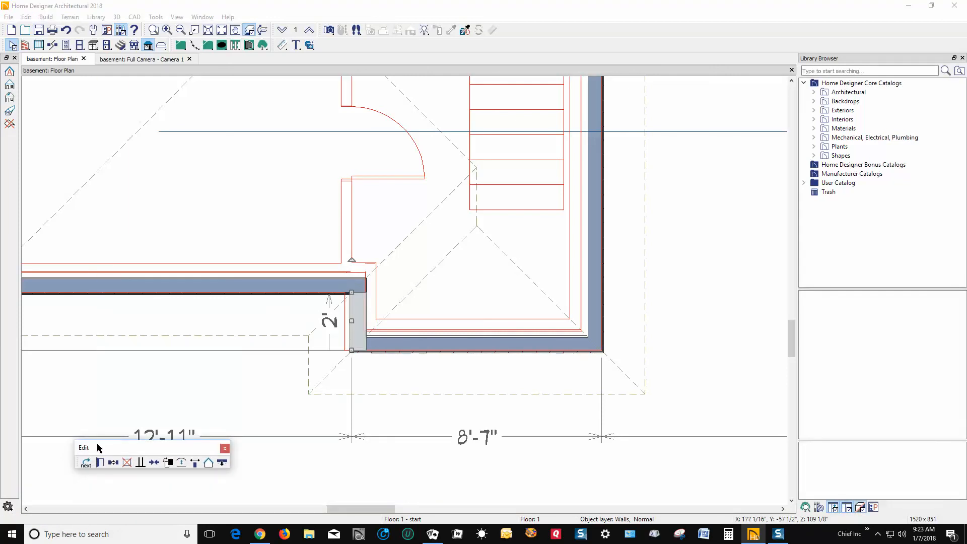
drag(97, 446, 41, 505)
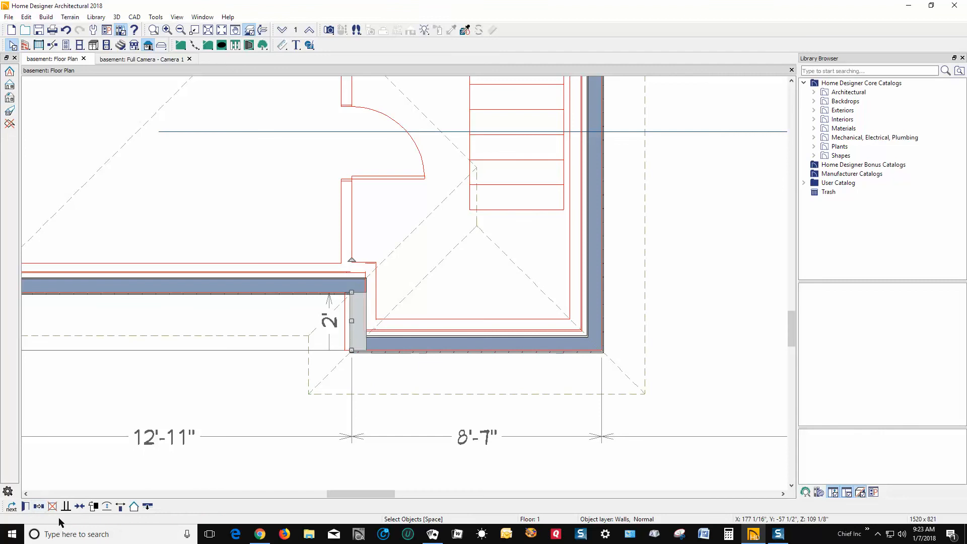
click(146, 506)
click(205, 391)
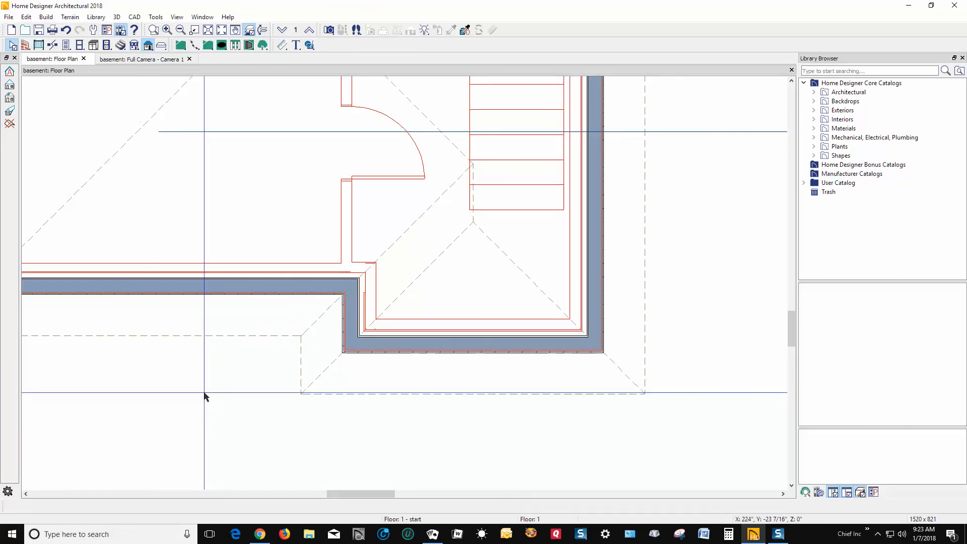
- Check the realigned stairwell corner and its exposed foundation in the Full Camera view
key(ctrl+Tab)
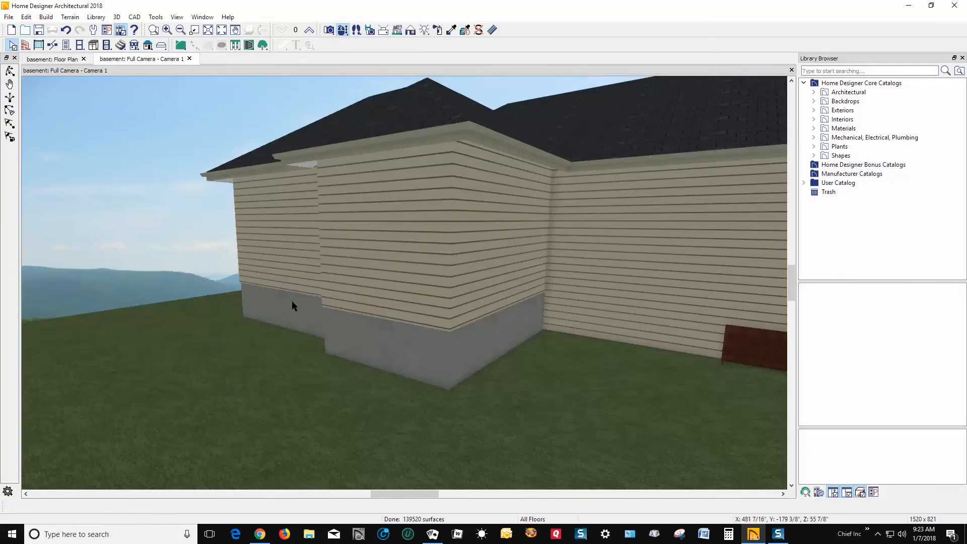
scroll(290, 297, down, 2)
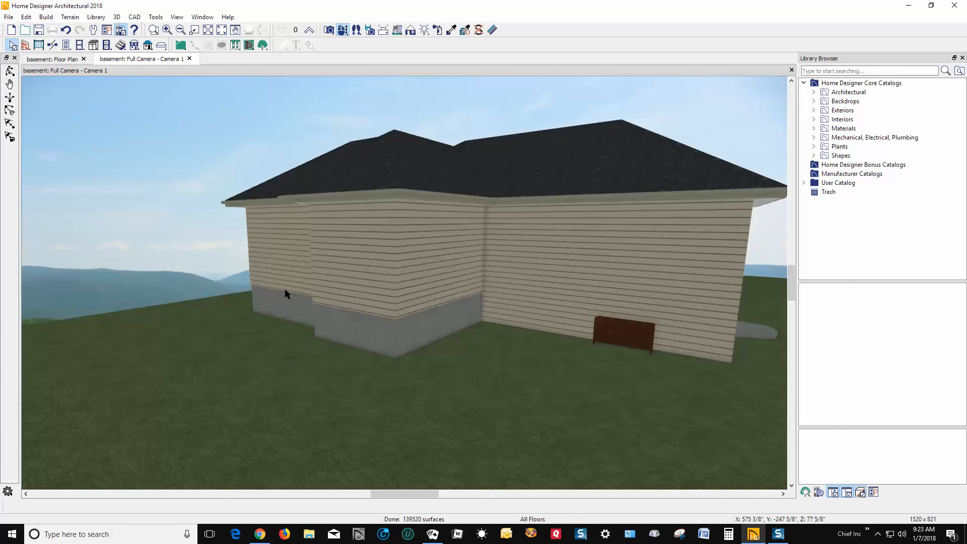
click(429, 330)
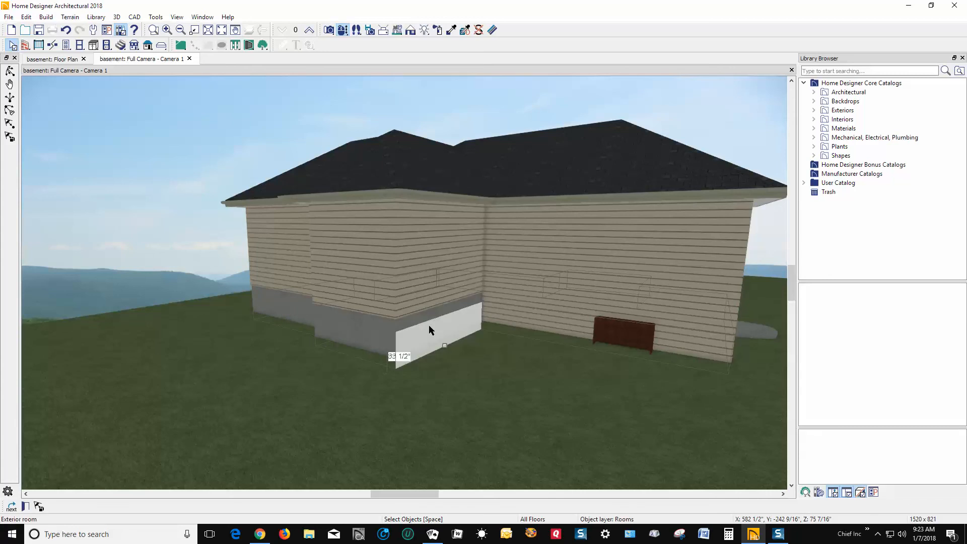
- Look at the Wall Covering options of the long floor 1 wall beside the stairs and close its specification without changes
key(ctrl+Tab)
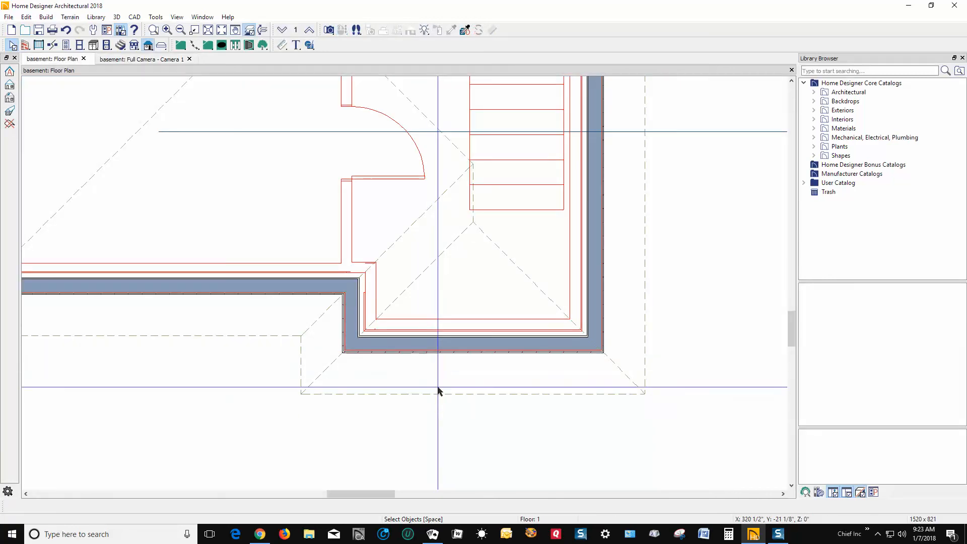
click(592, 291)
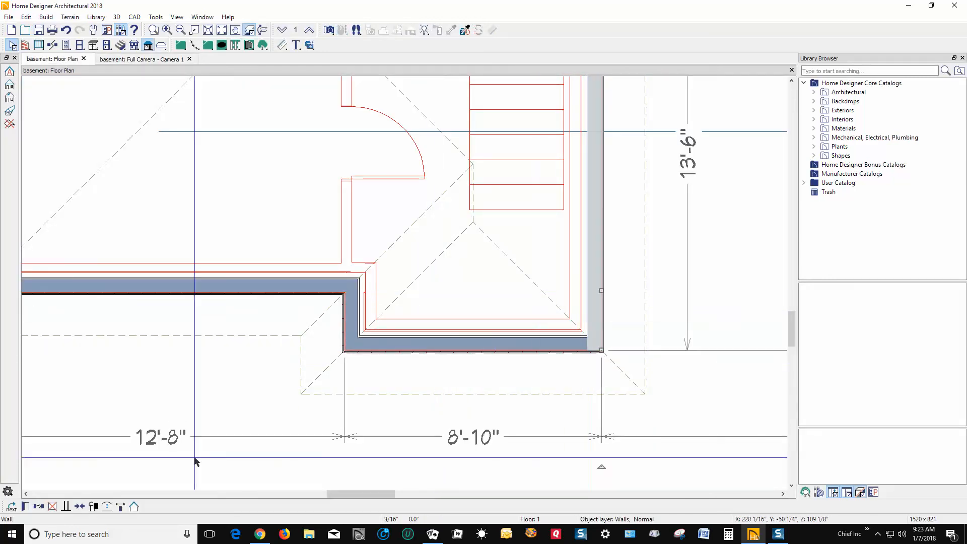
click(27, 508)
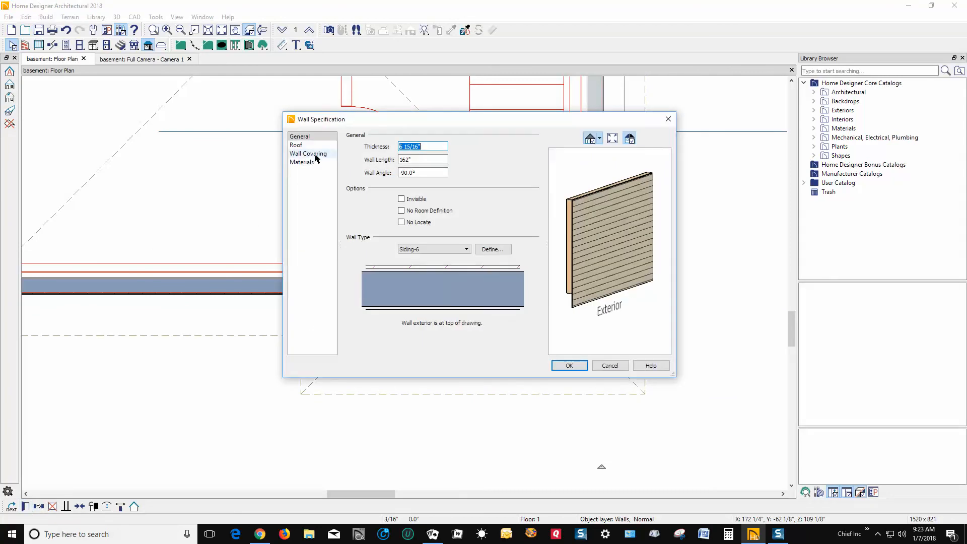
click(316, 158)
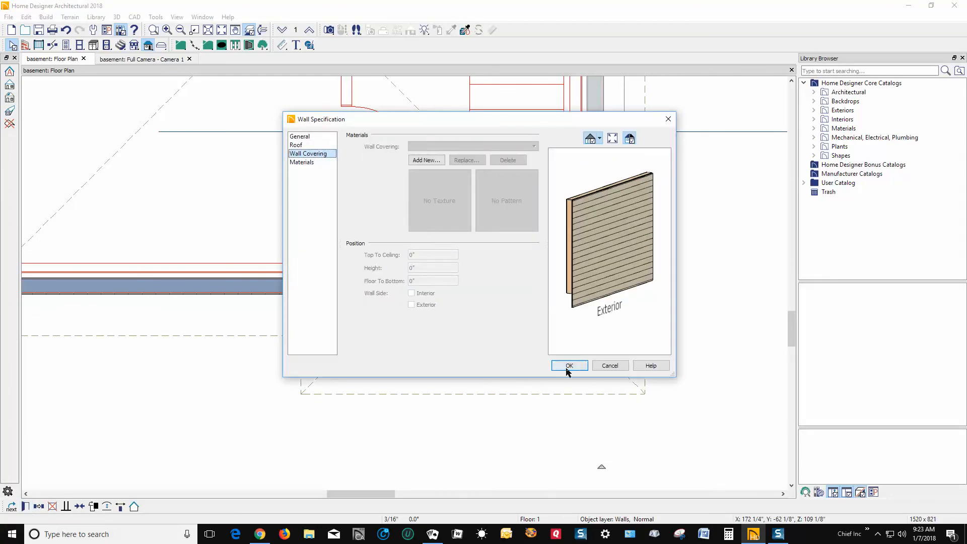
click(604, 368)
key(Escape)
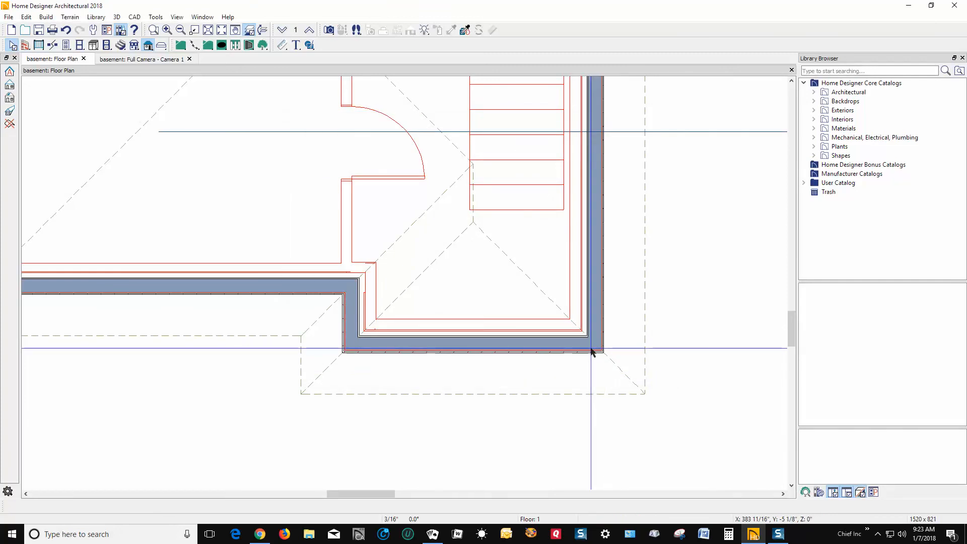
- Examine the siding and exposed foundation walls from several sides of the house in the Full Camera view
key(ctrl+Tab)
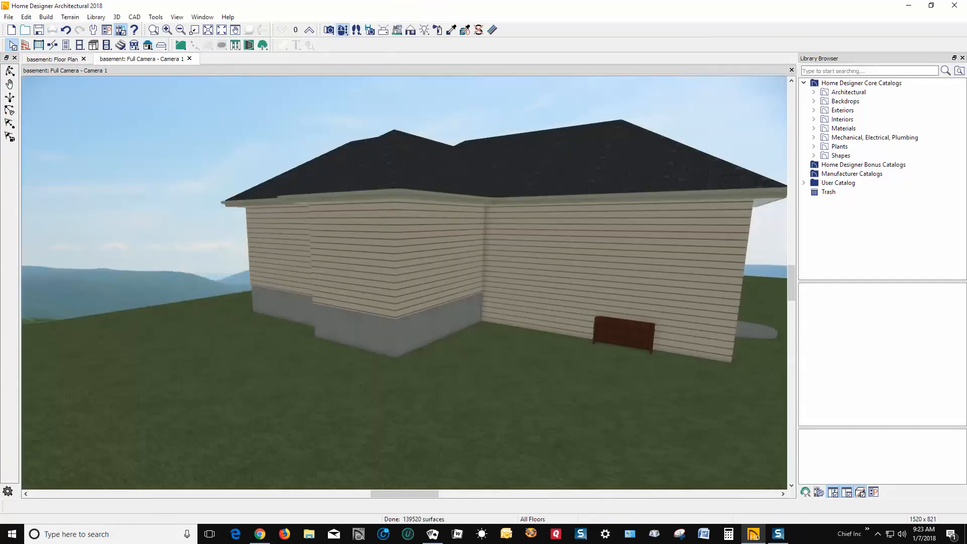
click(545, 328)
key(Delete)
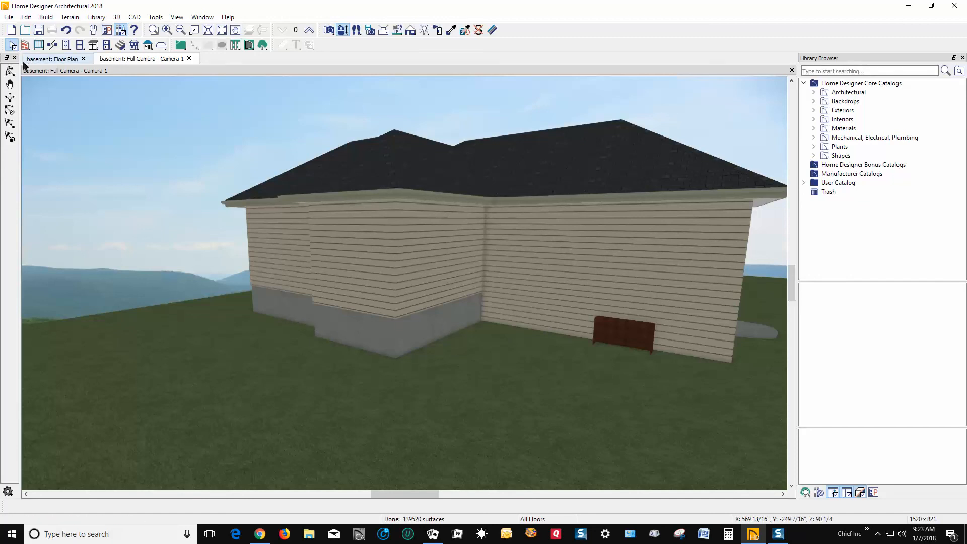
click(10, 71)
drag(69, 133, 329, 259)
drag(328, 341, 563, 321)
scroll(564, 319, down, 4)
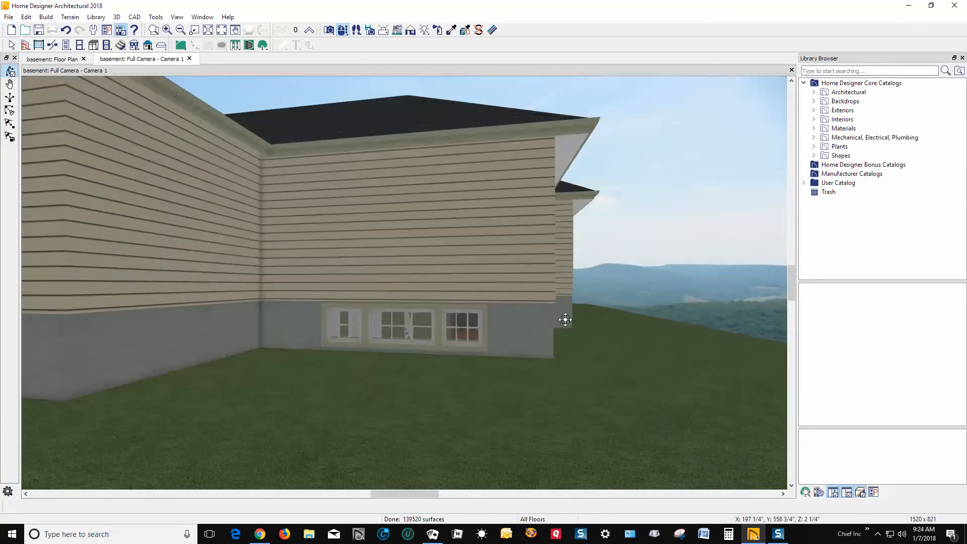
mouse_move(458, 311)
mouse_down()
mouse_move(450, 307)
mouse_move(566, 306)
mouse_move(466, 321)
mouse_up()
scroll(462, 320, up, 3)
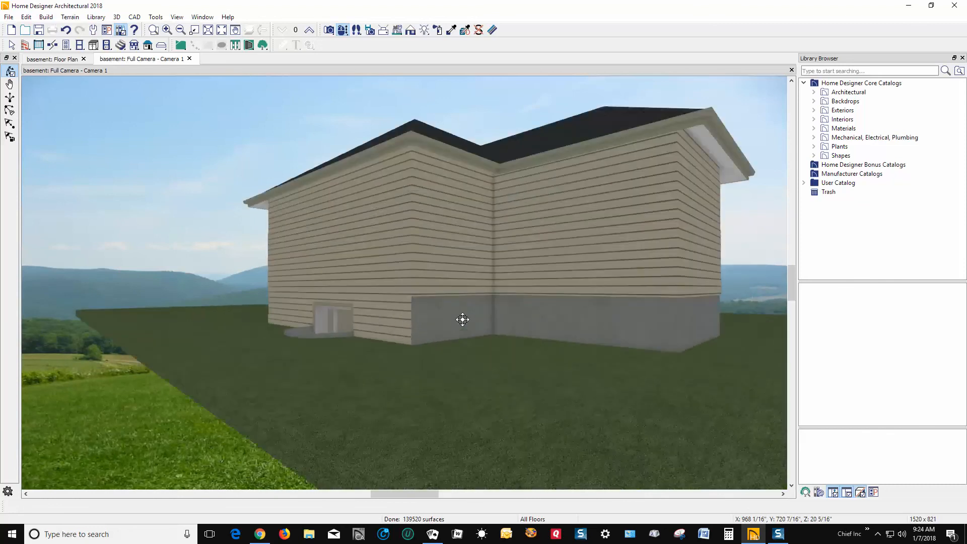